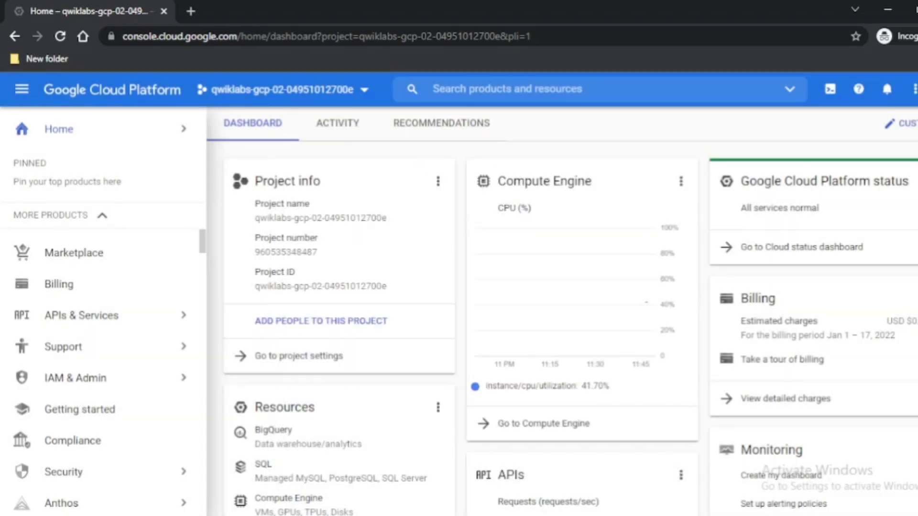
Open the Firewall page of the project's VPC network.
scroll(134, 421, down, 15)
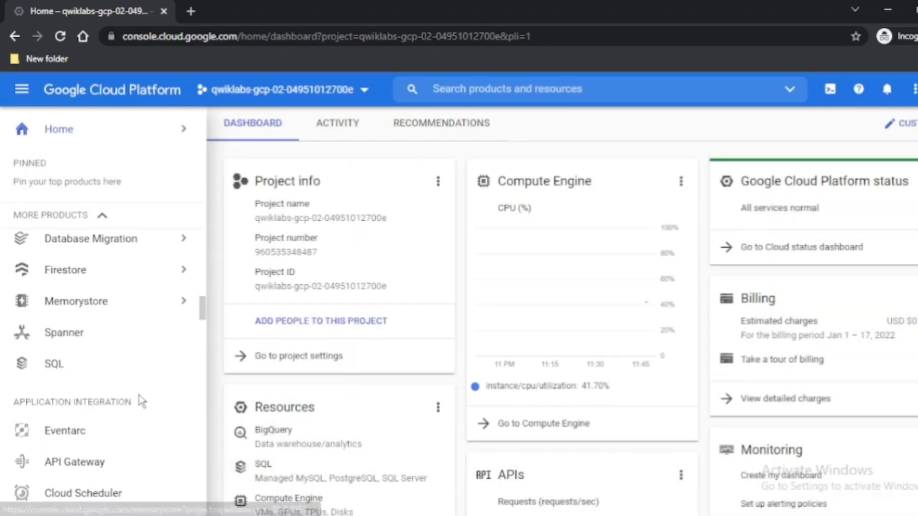
mouse_move(142, 417)
scroll(142, 417, down, 2)
mouse_move(179, 407)
click(249, 287)
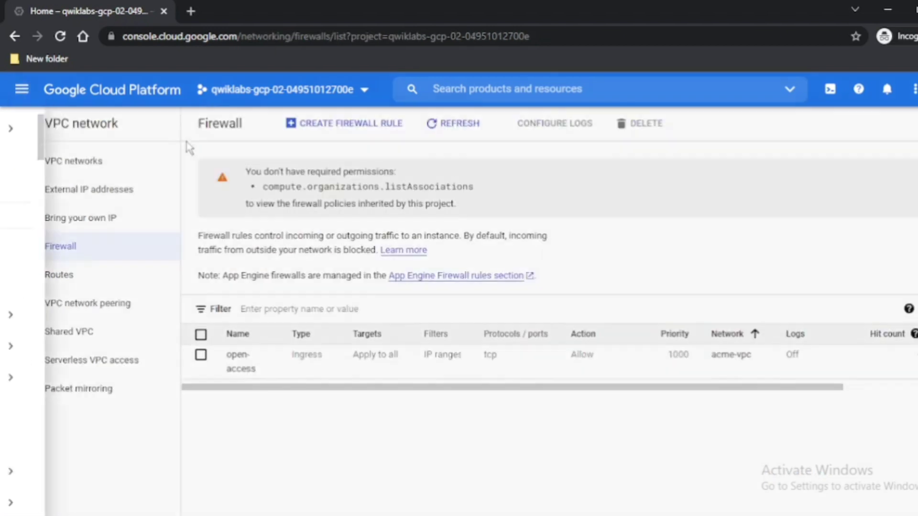
click(20, 92)
click(20, 91)
Delete the open-access firewall rule and refresh the list of rules.
scroll(468, 297, down, 2)
click(200, 452)
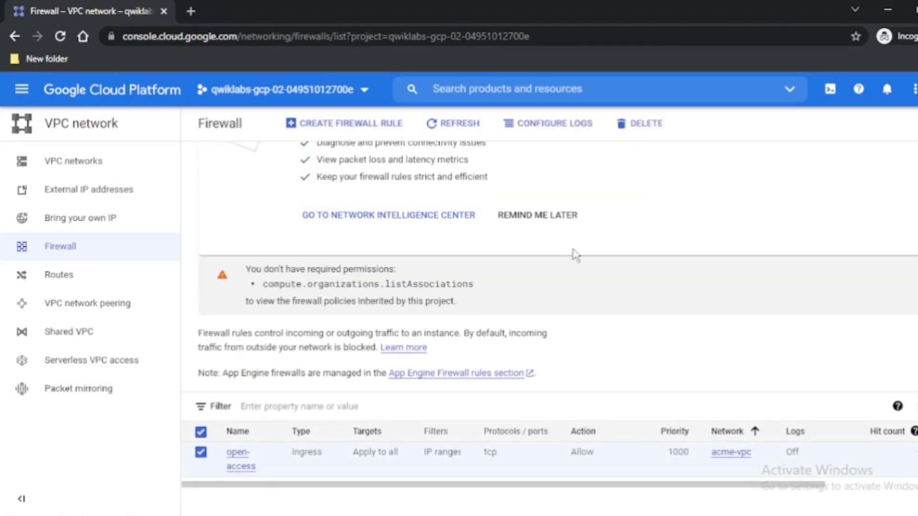
click(641, 123)
click(581, 339)
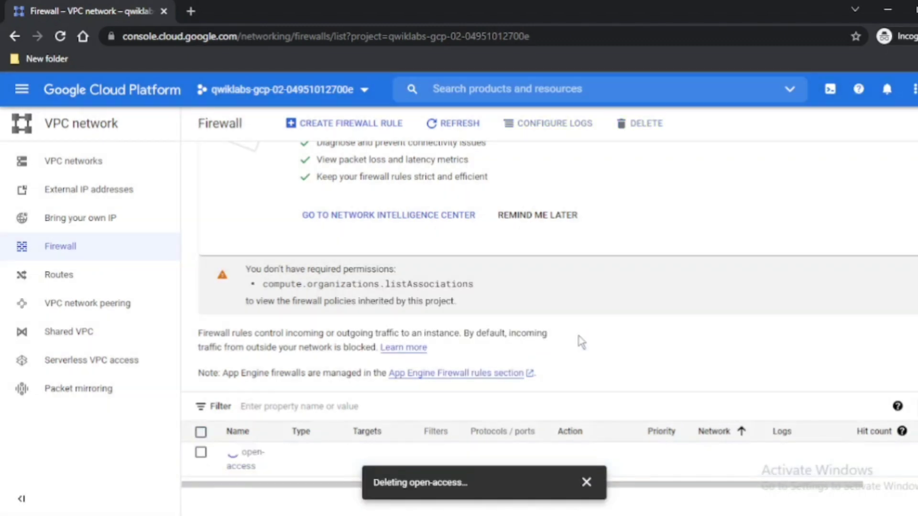
click(588, 481)
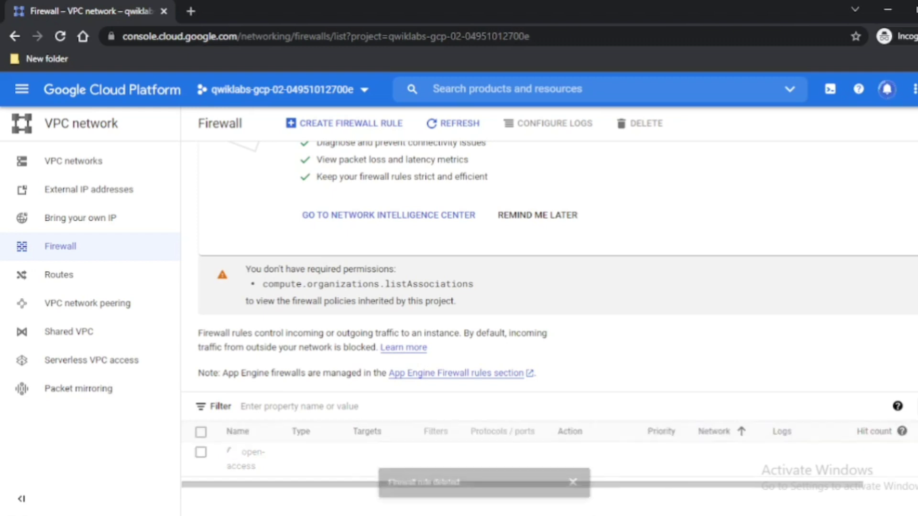
click(584, 480)
click(467, 126)
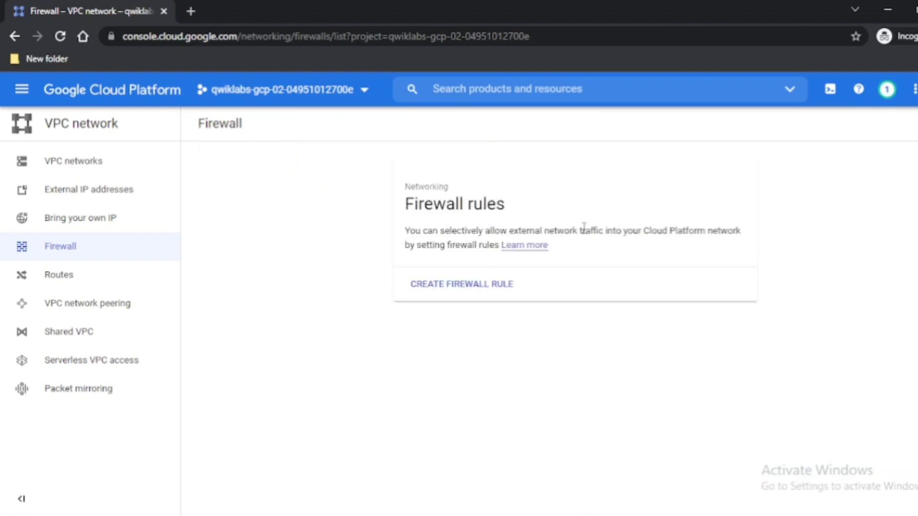
Switch to the Challenge Lab page and check progress for removing the overly permissive rules.
mouse_move(296, 514)
click(216, 461)
scroll(461, 352, down, 5)
scroll(460, 353, down, 20)
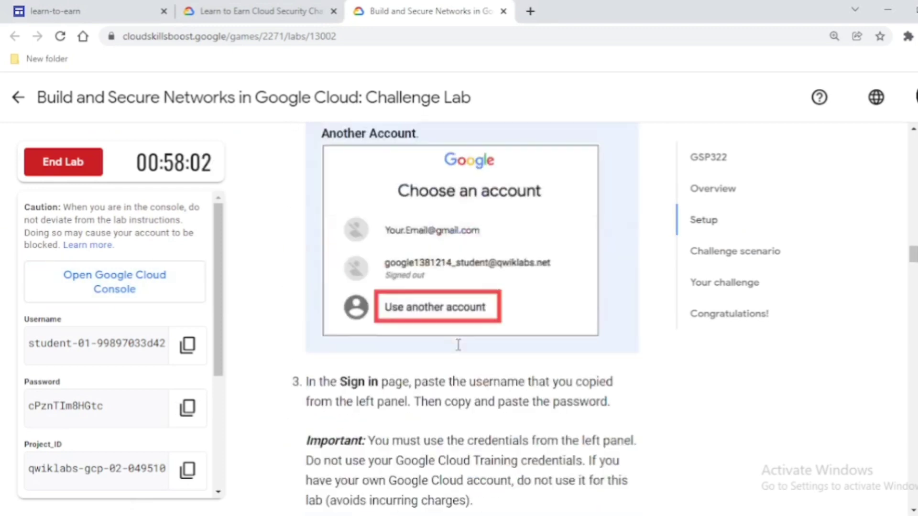
scroll(456, 348, down, 5)
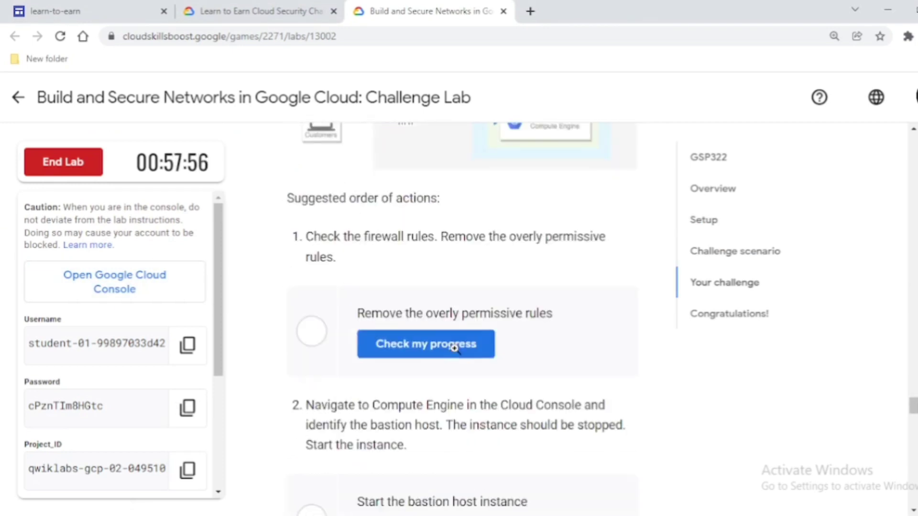
click(455, 349)
Return to the Google Cloud console and open the Compute Engine VM instances.
key(alt+Tab)
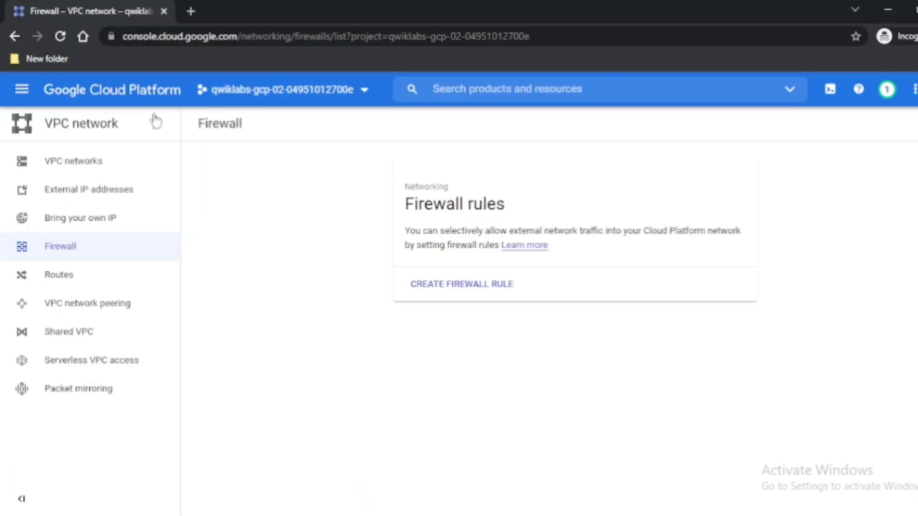
click(22, 90)
scroll(141, 319, down, 5)
mouse_move(142, 315)
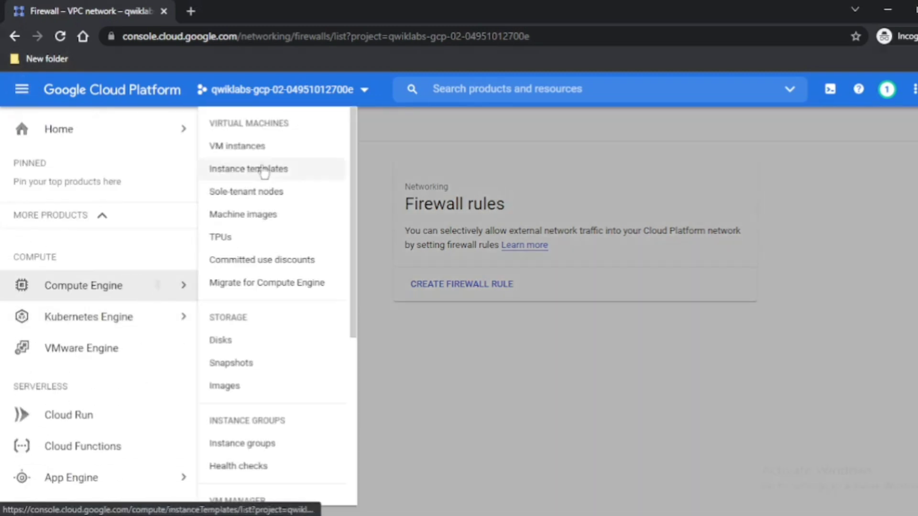
click(249, 146)
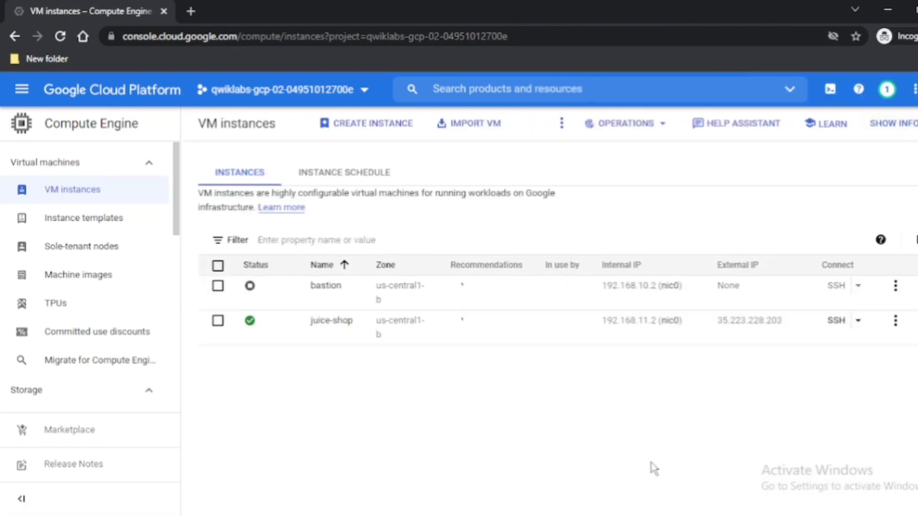
Start the bastion VM instance and dismiss the notification.
click(218, 286)
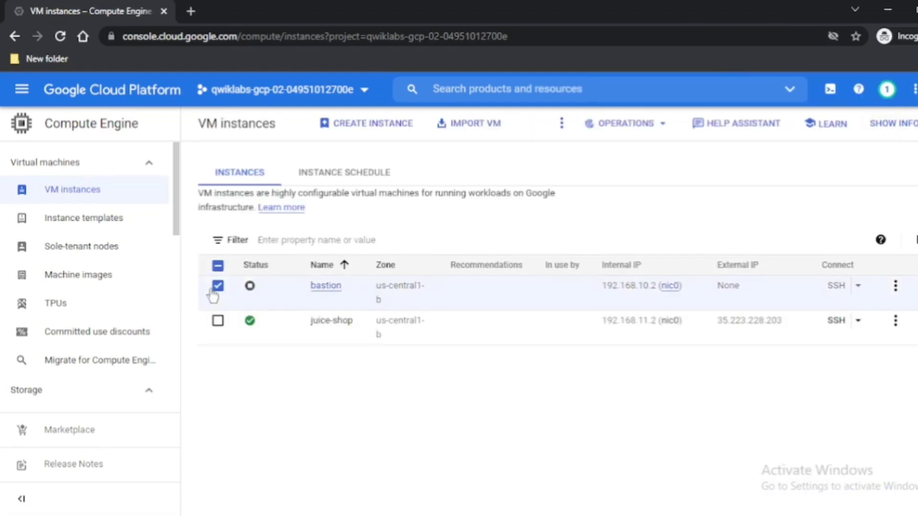
click(896, 286)
click(811, 305)
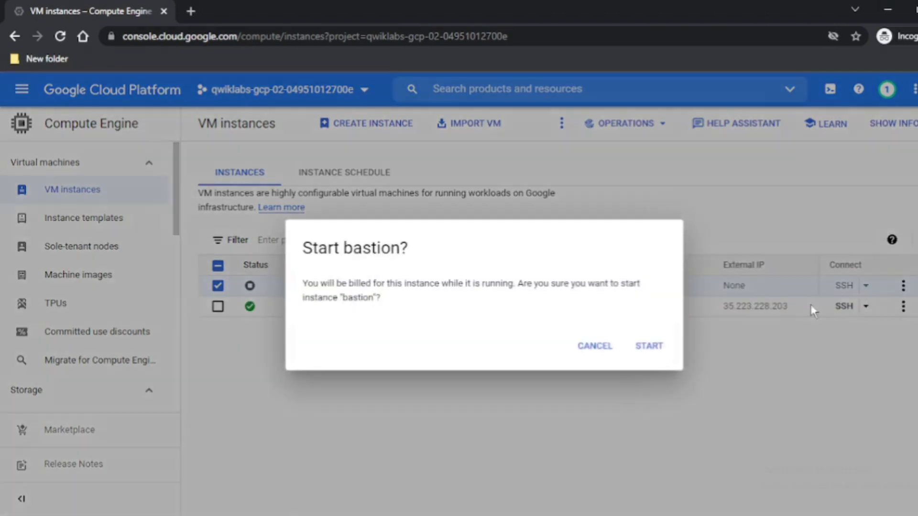
click(650, 346)
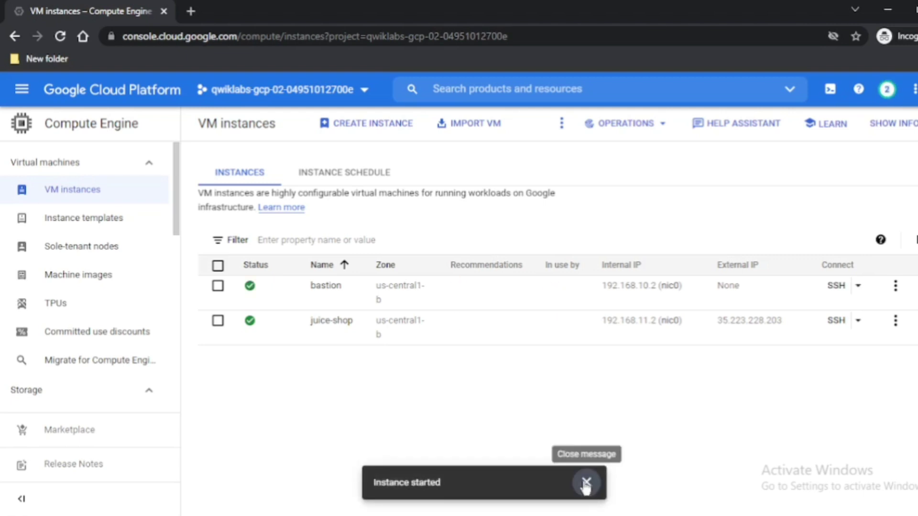
click(586, 482)
Switch to the Challenge Lab page and check progress for starting the bastion host instance.
key(alt+Tab)
click(458, 354)
scroll(458, 354, down, 2)
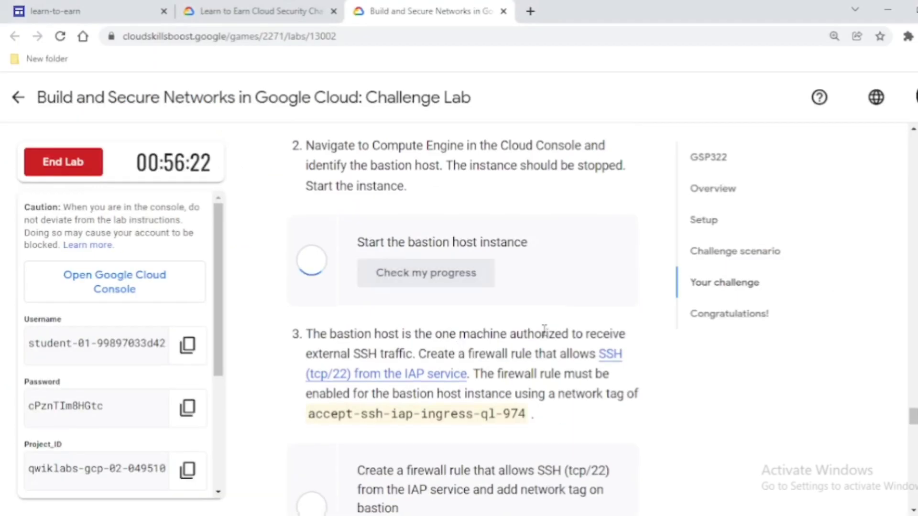
scroll(478, 430, down, 2)
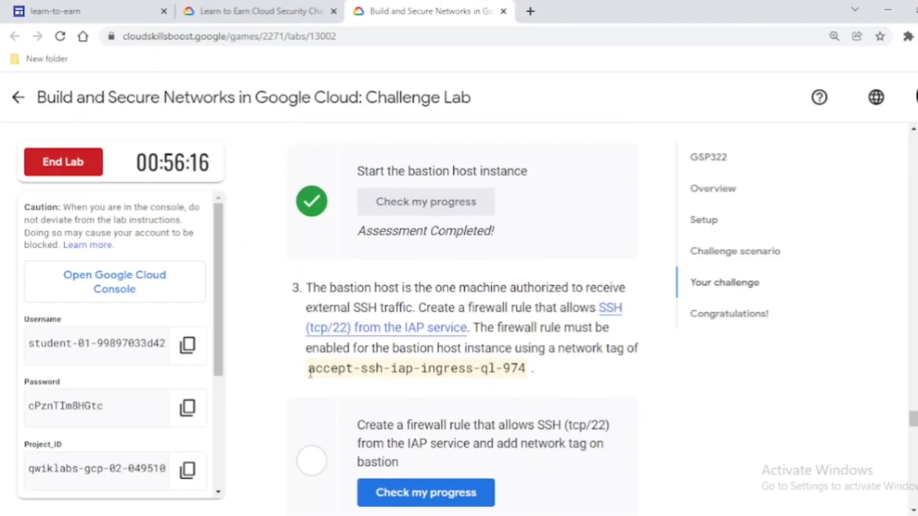
Copy the network tag accept-ssh-iap-ingress-ql-974 from the lab's third task and return to the Google Cloud console.
drag(308, 369, 522, 368)
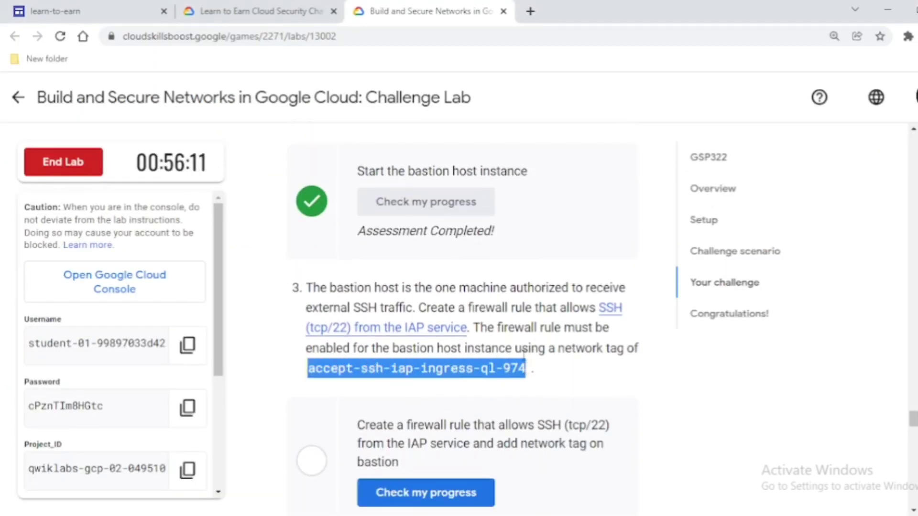
click(593, 376)
key(alt+Tab)
Add the network tag accept-ssh-iap-ingress-ql-974 to the bastion instance, save it, and review the tag in its details.
click(328, 290)
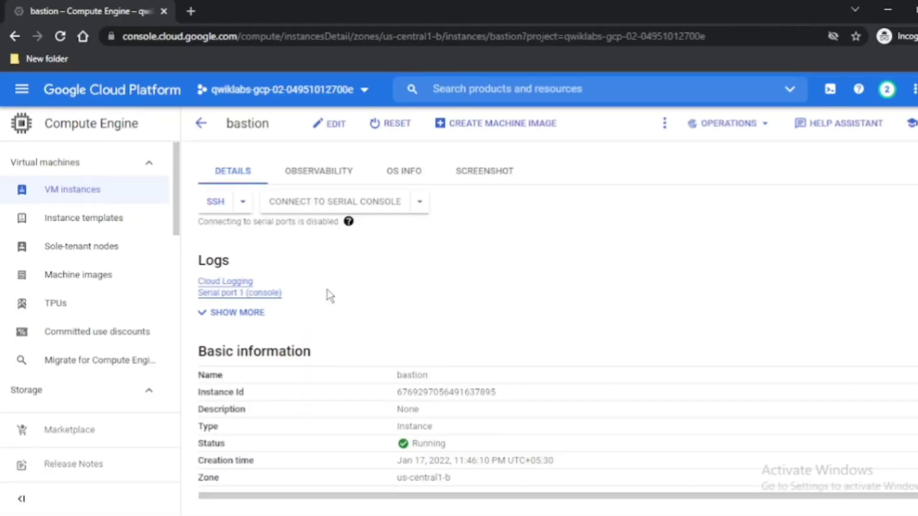
click(330, 123)
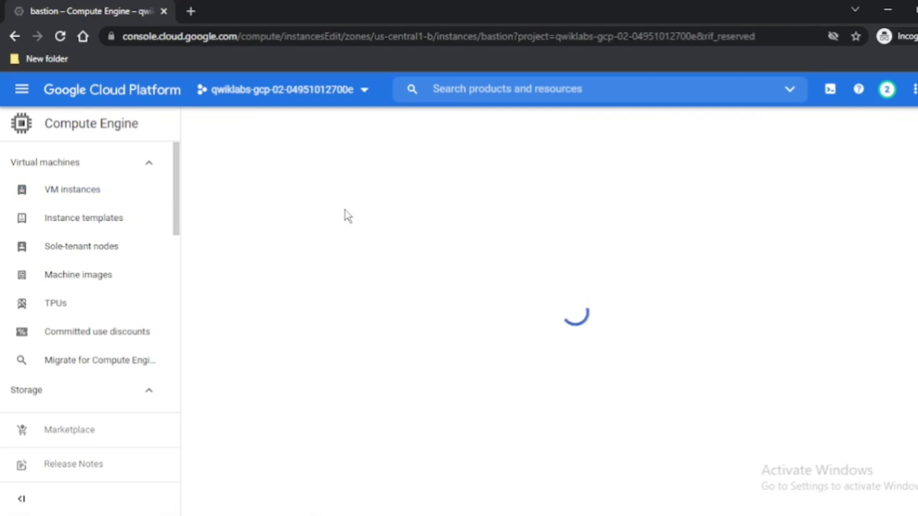
scroll(496, 353, down, 10)
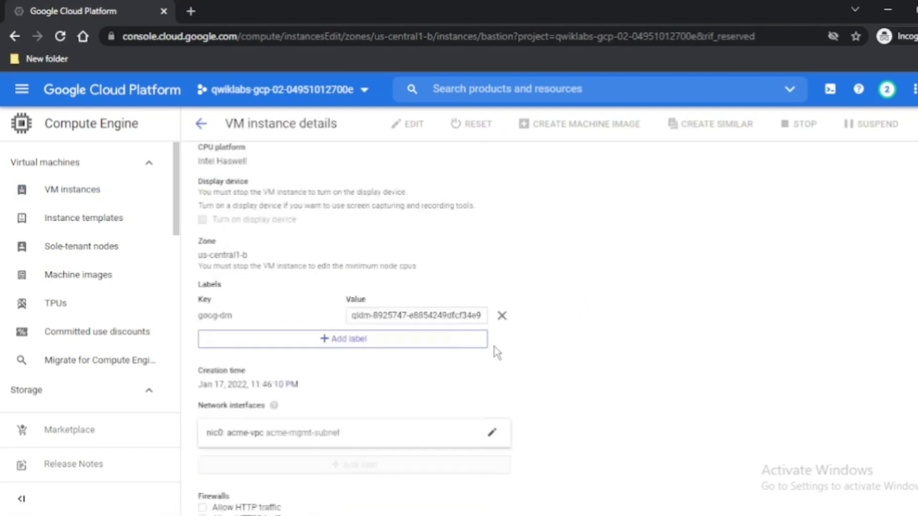
click(251, 397)
text(accept-ssh-iap-ingress-ql-974)
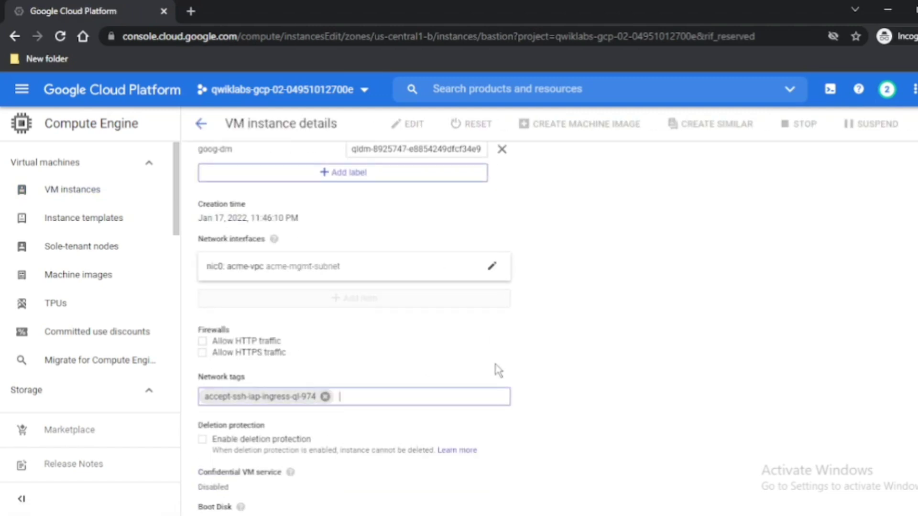
scroll(497, 371, down, 10)
click(213, 494)
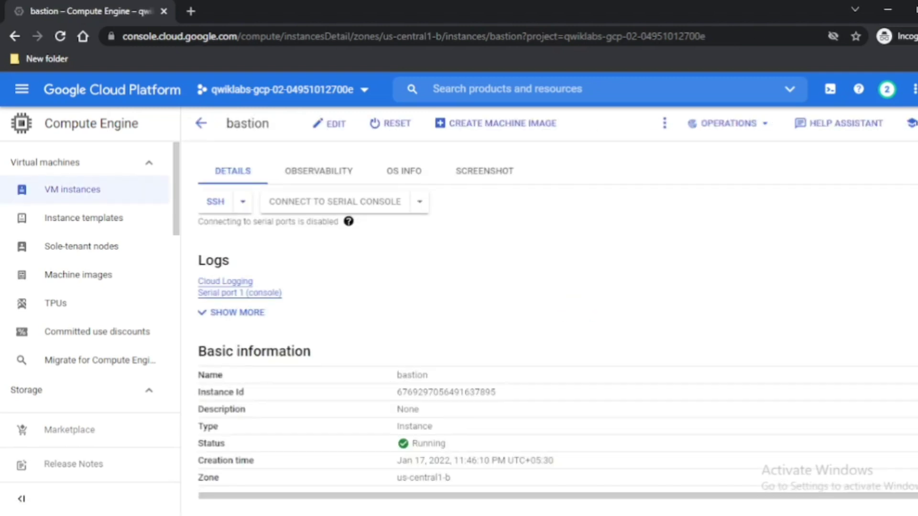
scroll(422, 377, down, 3)
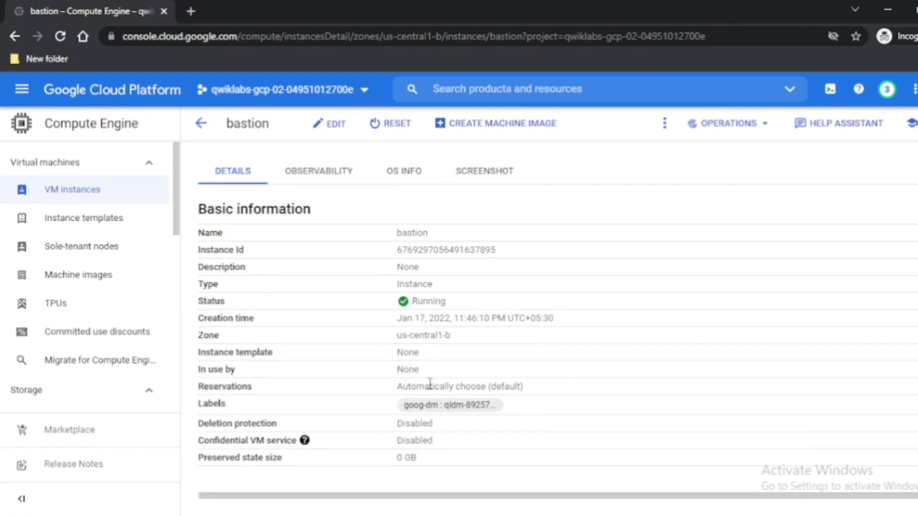
scroll(428, 382, down, 10)
scroll(427, 388, up, 2)
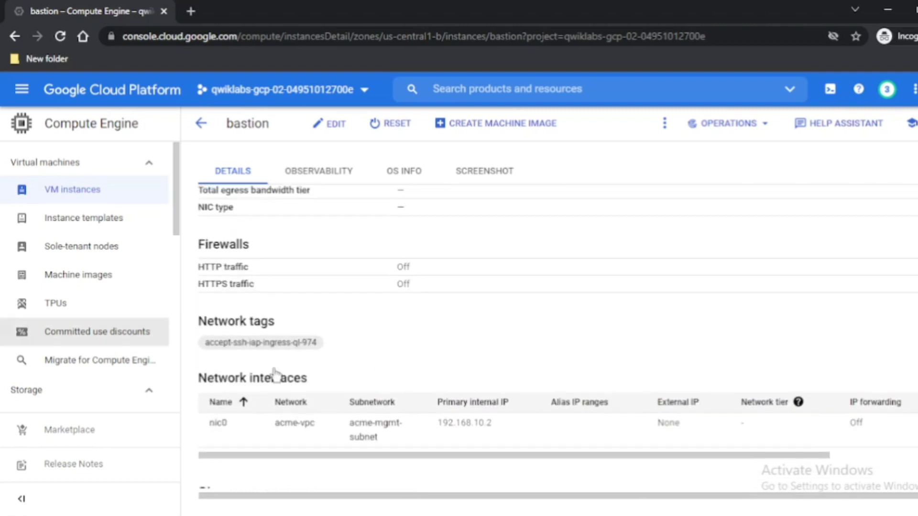
Go from the bastion instance's details to the VPC network's Firewall page.
click(22, 89)
scroll(131, 267, down, 10)
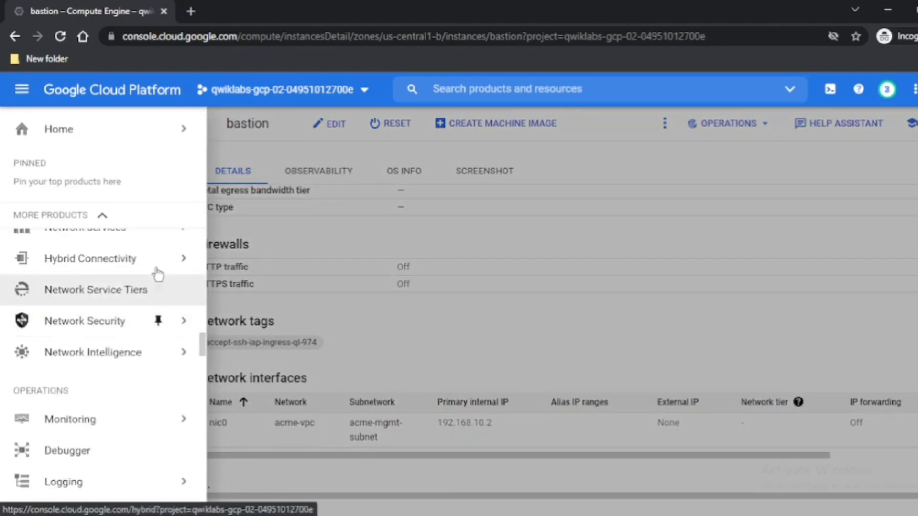
scroll(158, 272, up, 3)
mouse_move(181, 338)
click(225, 216)
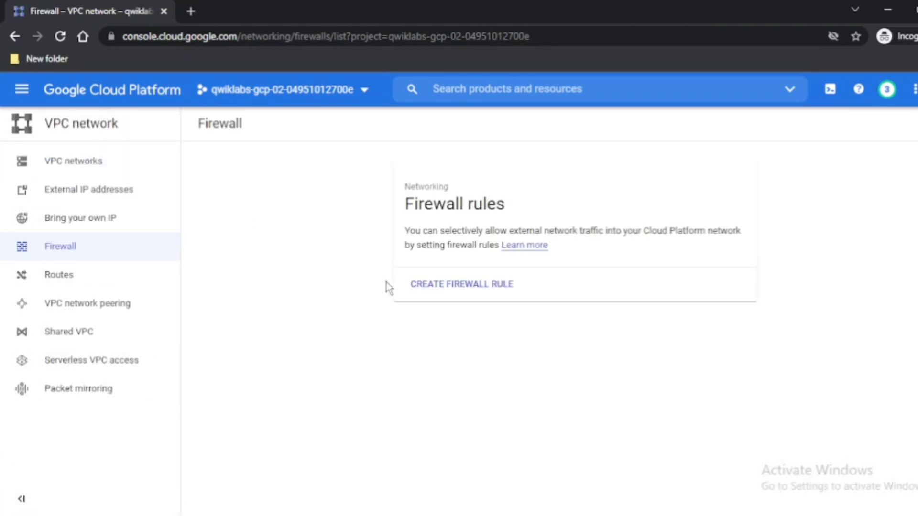
Start a firewall rule named allow-ssh with the target tag accept-ssh-iap-ingress-ql-974.
click(454, 284)
click(303, 219)
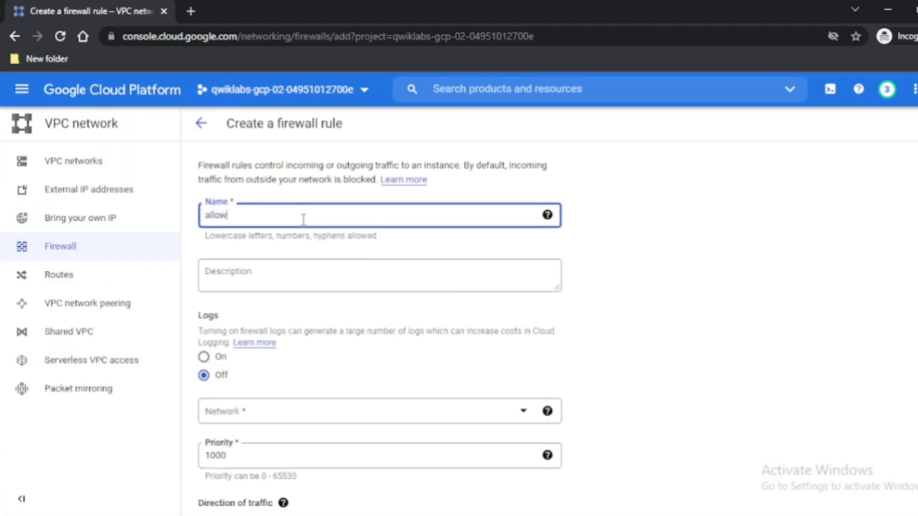
scroll(309, 260, down, 5)
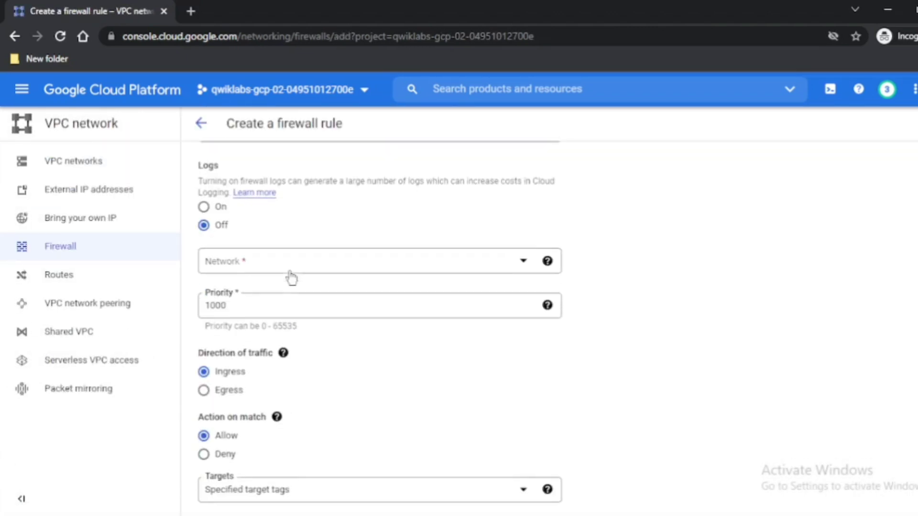
scroll(377, 328, down, 3)
click(258, 328)
text(accept-ssh-iap-ingress-ql-974)
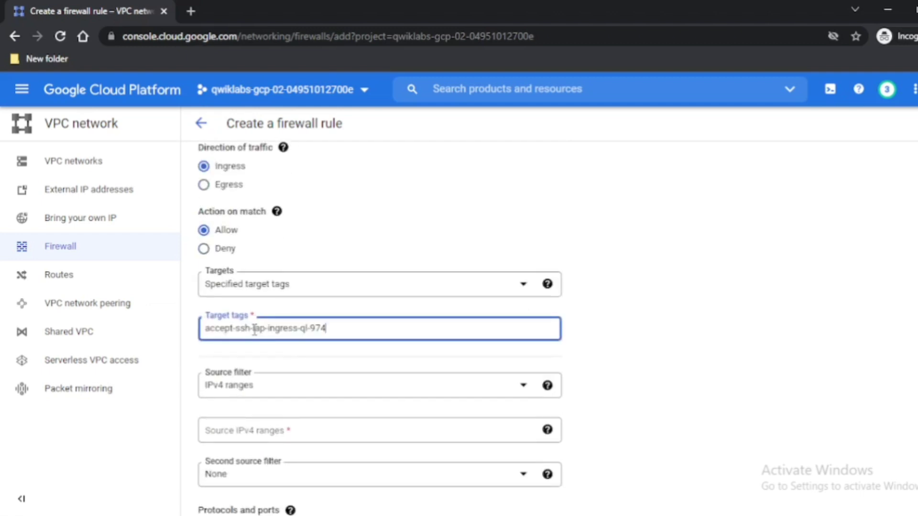
key(Return)
Set the rule's source IPv4 range to 35.235.240.0/20 and allow TCP port 22.
scroll(427, 349, down, 2)
click(270, 358)
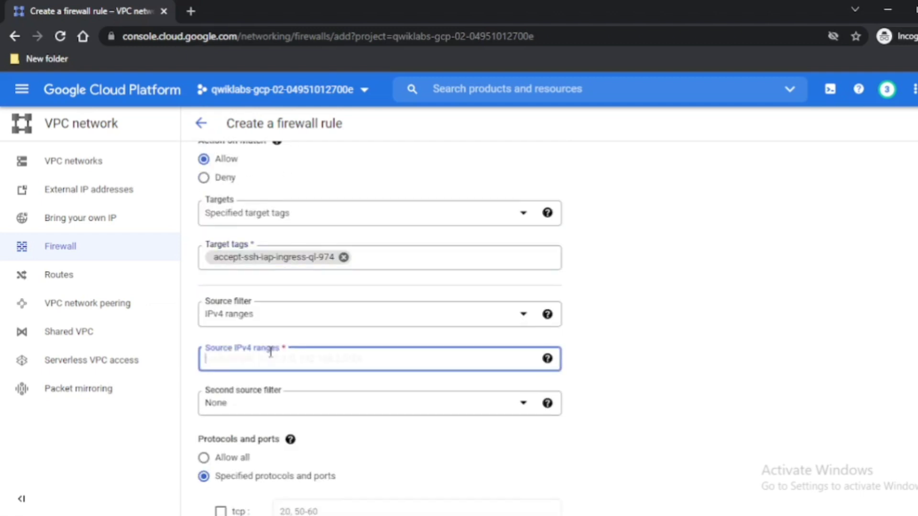
text(35.235.240.0/20)
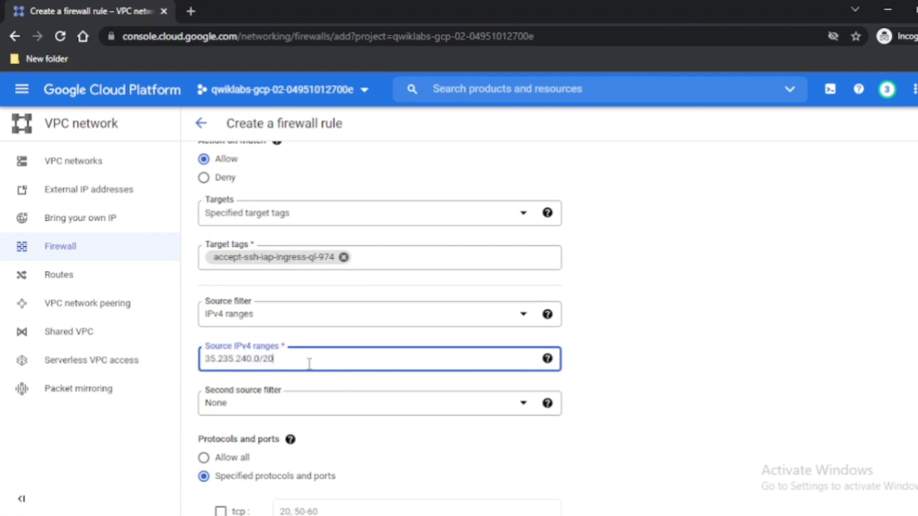
key(Return)
scroll(286, 379, down, 3)
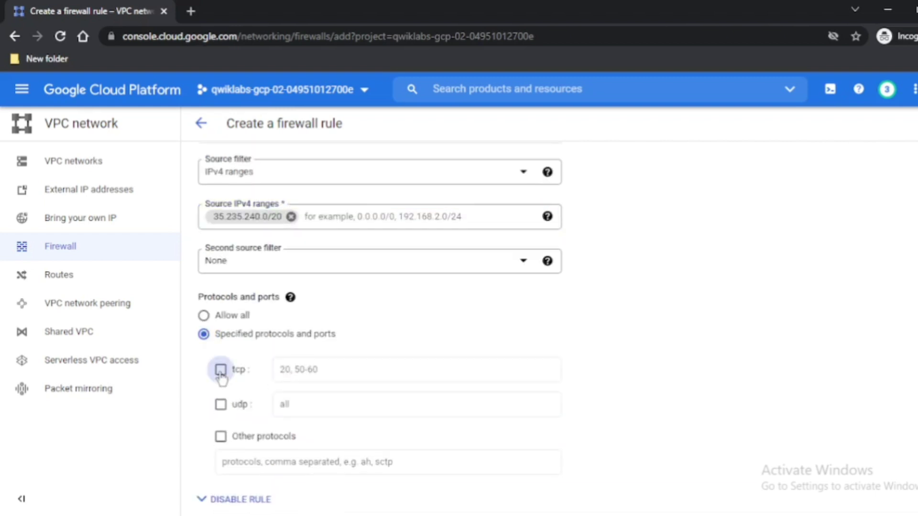
click(221, 370)
scroll(324, 372, down, 2)
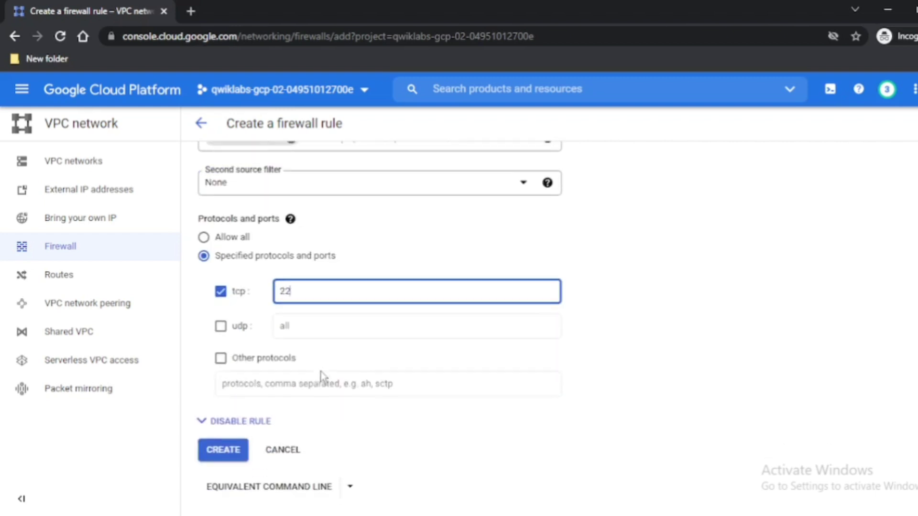
Assign the acme-vpc network to the allow-ssh rule and create it.
click(223, 437)
click(335, 424)
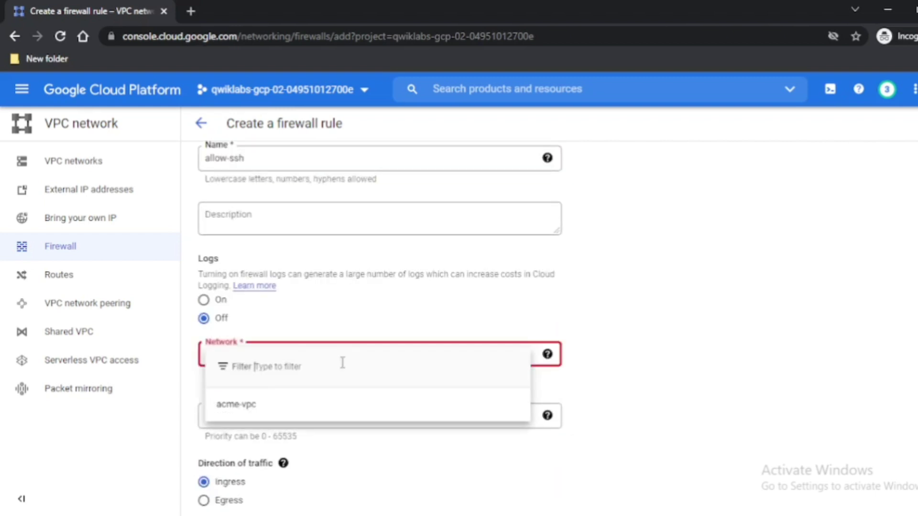
click(248, 429)
scroll(293, 391, down, 8)
scroll(293, 391, down, 5)
click(237, 437)
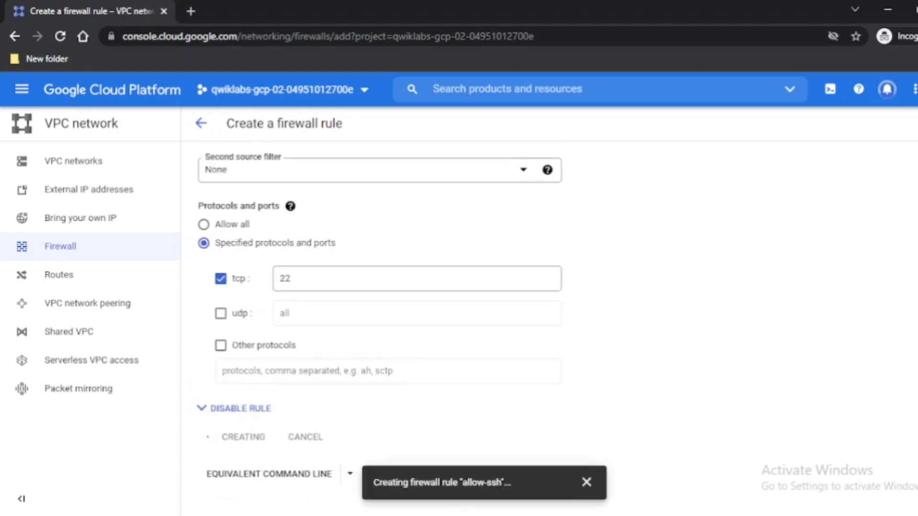
Return to the lab page and check the progress of the IAP SSH firewall rule task.
click(587, 482)
scroll(559, 445, down, 2)
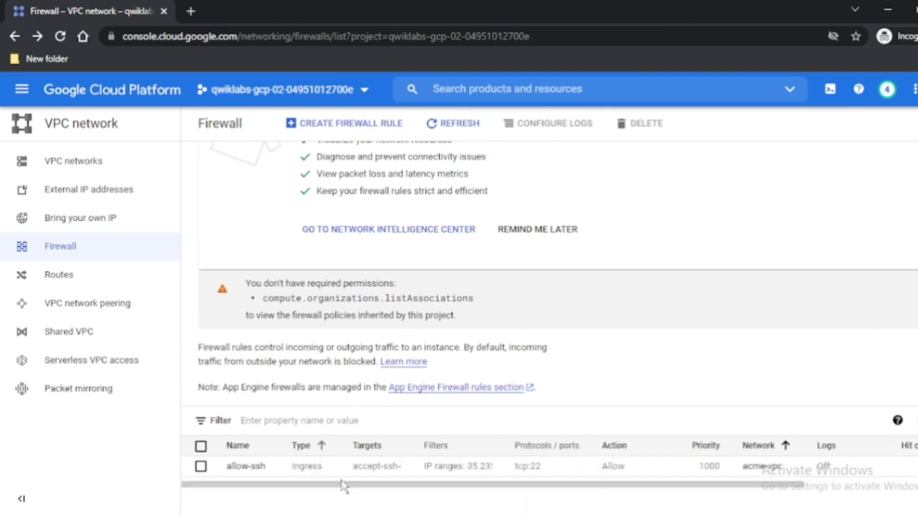
mouse_move(291, 497)
click(239, 474)
click(440, 354)
scroll(440, 356, down, 3)
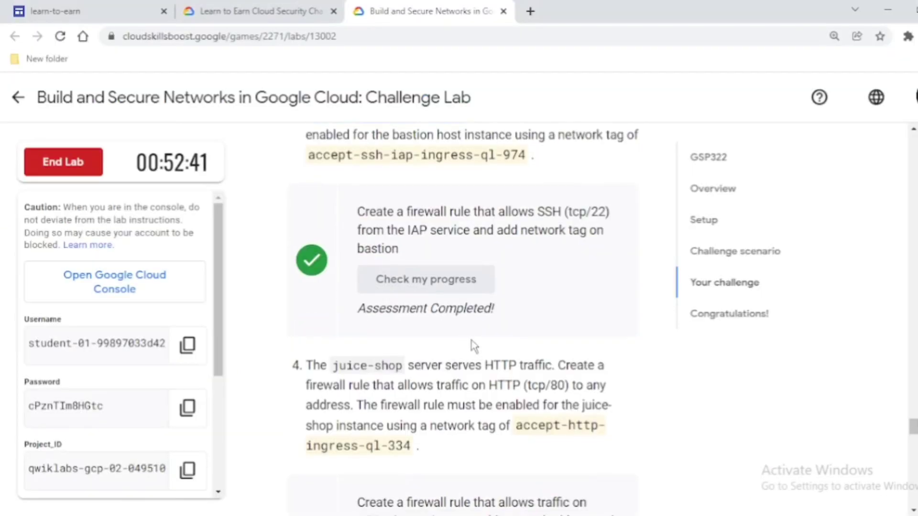
Copy the network tag accept-http-ingress-ql-334 from the fourth lab task and return to the cloud console.
drag(516, 354, 416, 375)
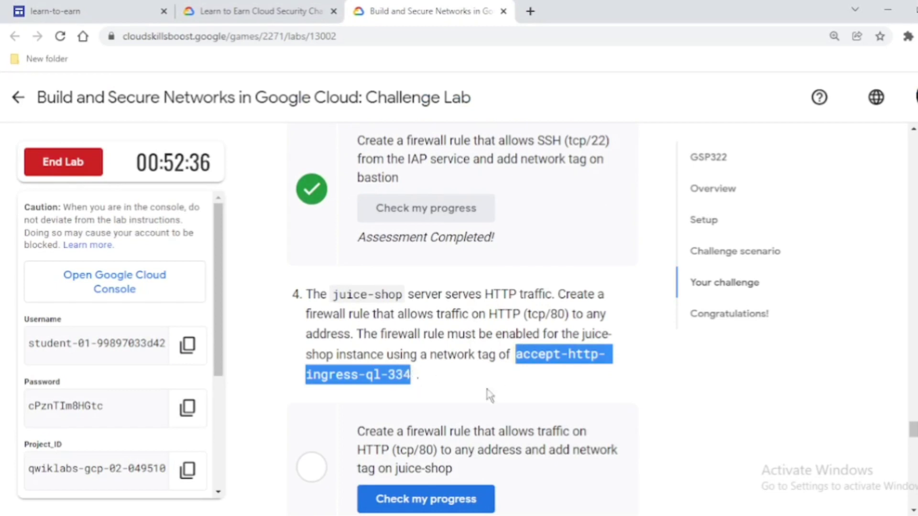
mouse_move(292, 507)
click(380, 490)
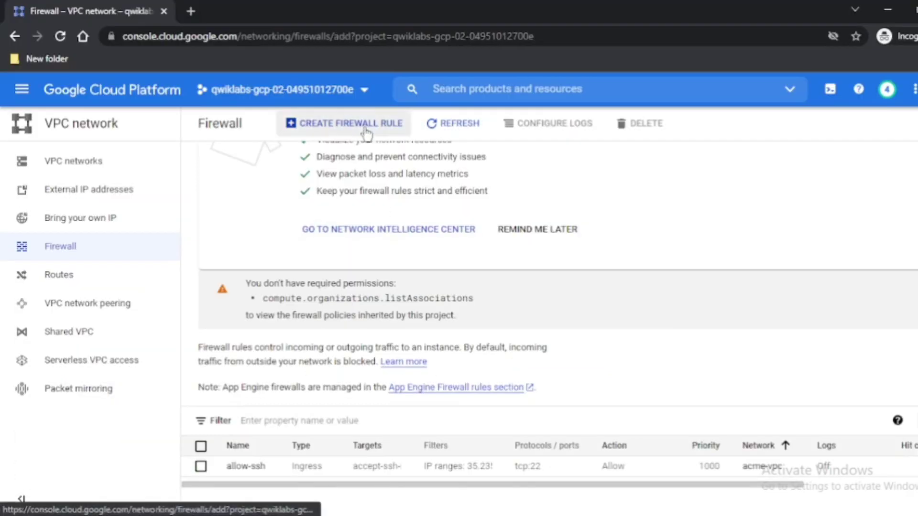
Start a firewall rule named allow-http on the acme-vpc network.
click(345, 124)
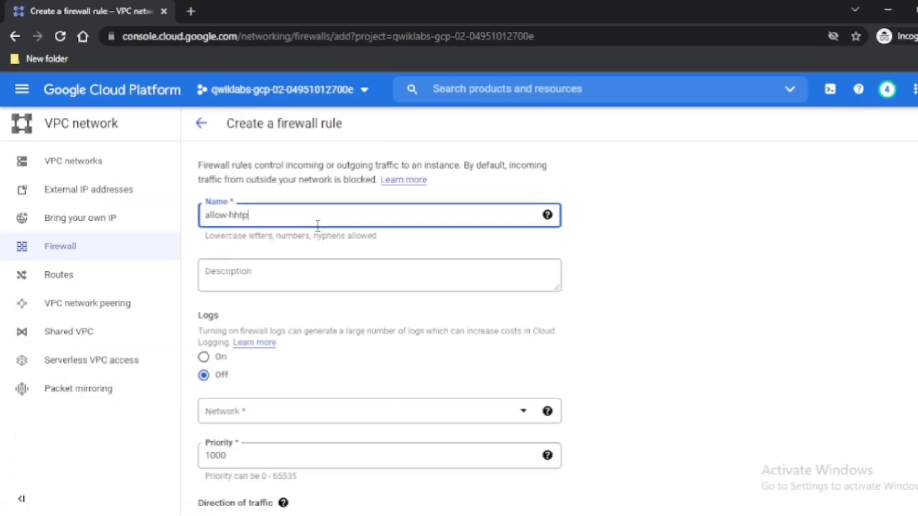
scroll(308, 277, down, 3)
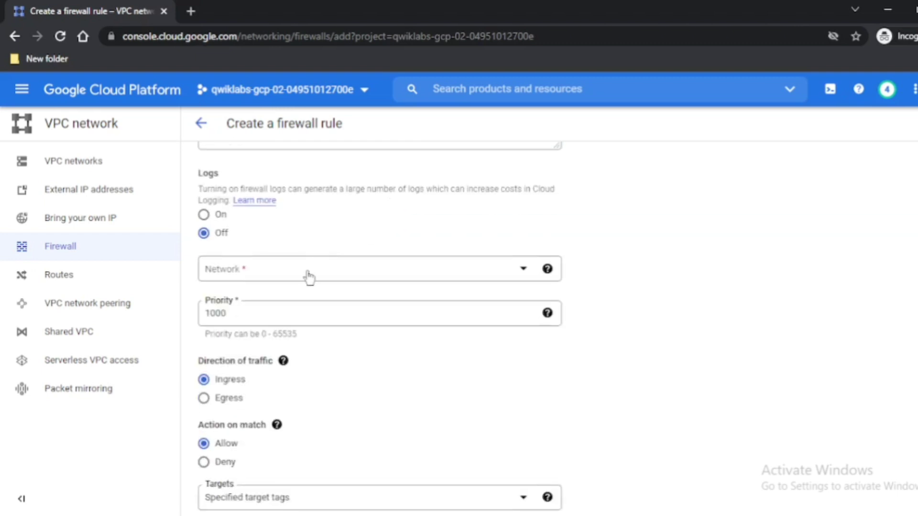
click(308, 273)
click(250, 324)
Set the rule's target tag to accept-http-ingress-ql-334 and its source IPv4 range to 0.0.0.0/0.
scroll(308, 310, down, 6)
click(260, 403)
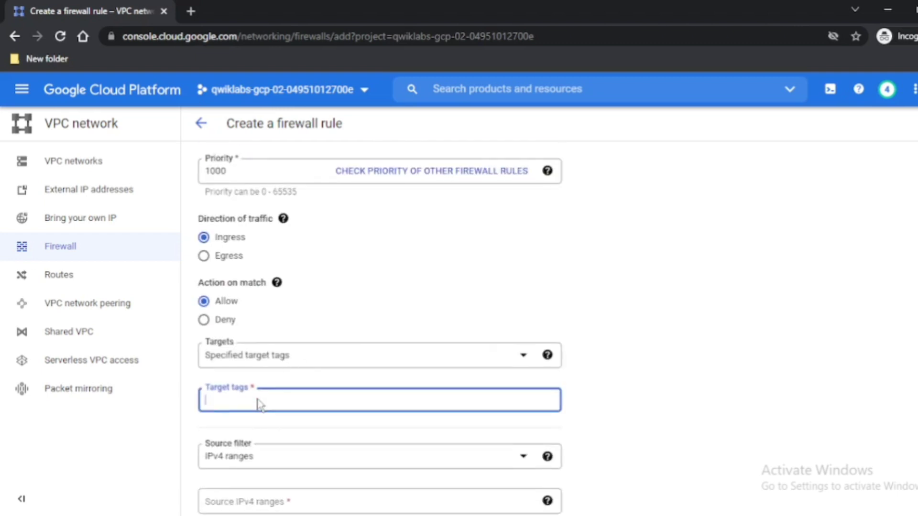
text(accept-http-ingress-ql-334)
key(Return)
scroll(345, 359, down, 3)
click(336, 365)
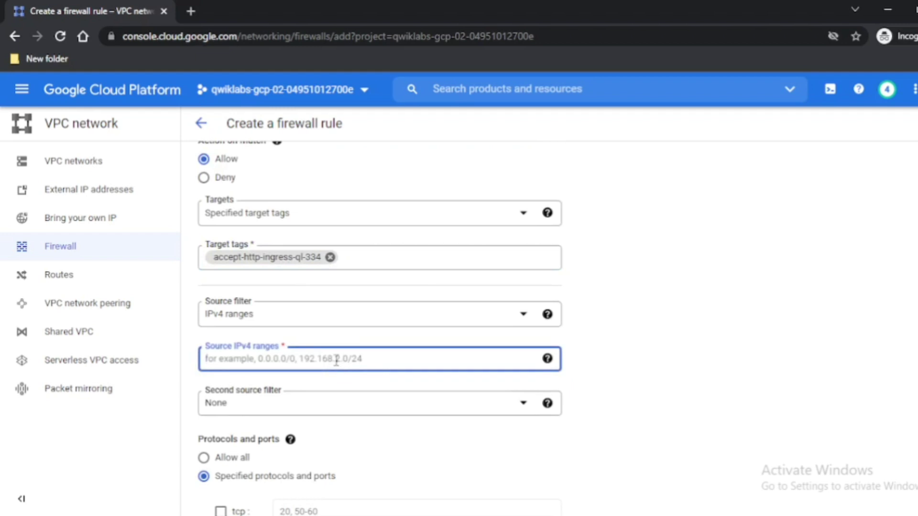
text(0)
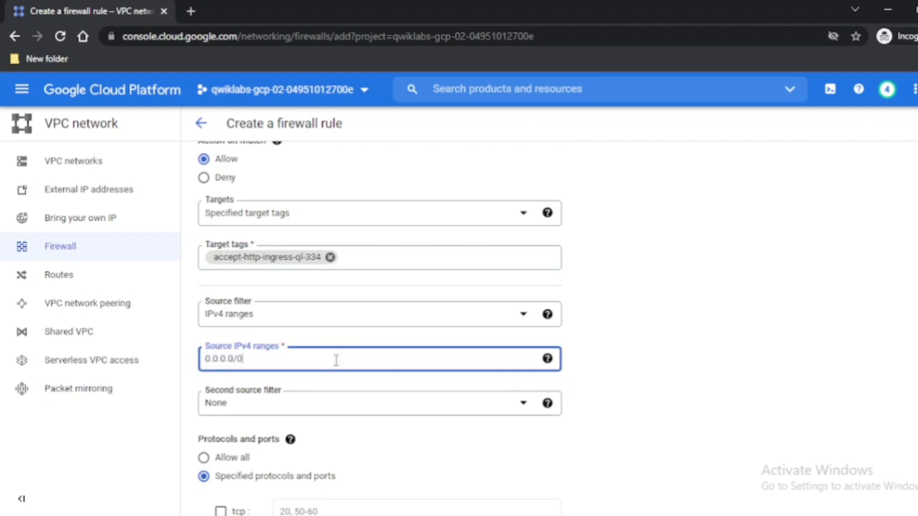
text(.0.0.0/0)
key(Return)
Allow TCP port 80 in the allow-http rule and create it.
scroll(305, 364, down, 4)
click(221, 299)
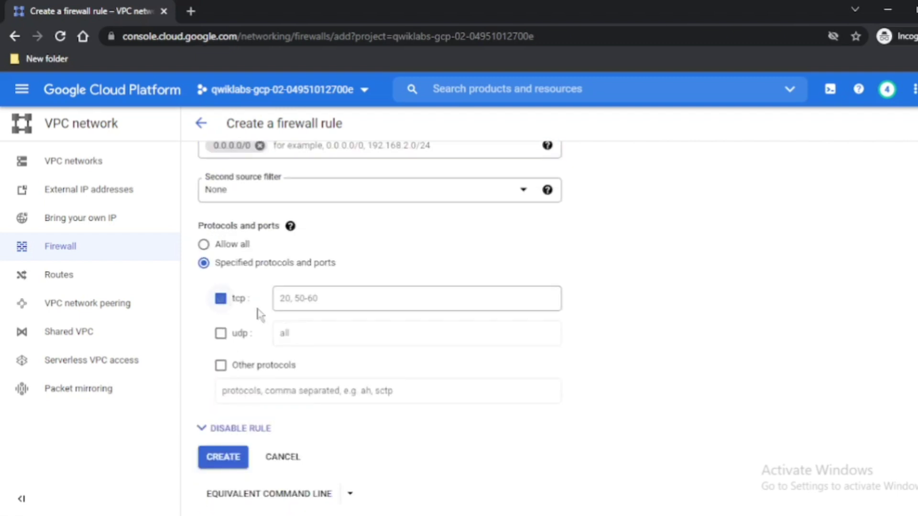
click(332, 303)
text(80)
scroll(216, 442, down, 1)
click(215, 439)
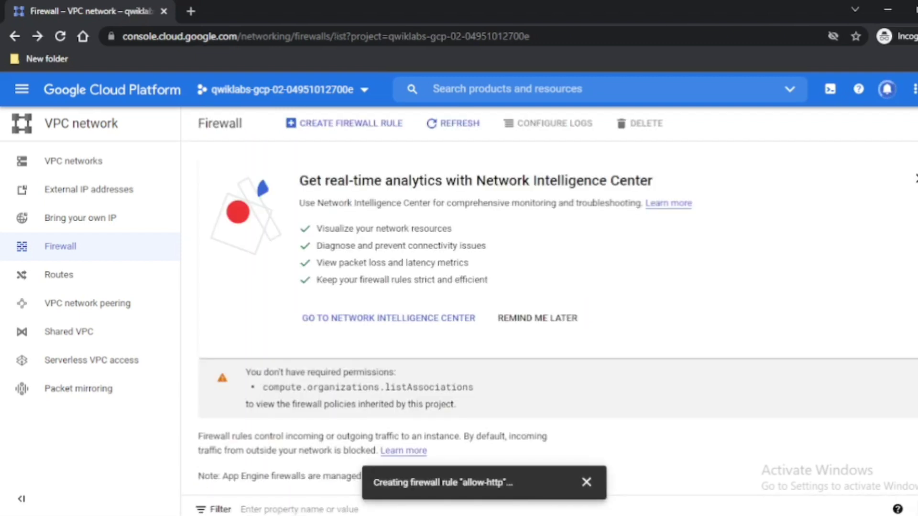
click(588, 483)
scroll(588, 484, down, 2)
Go to the Compute Engine VM instances and open the juice-shop instance for editing.
click(22, 89)
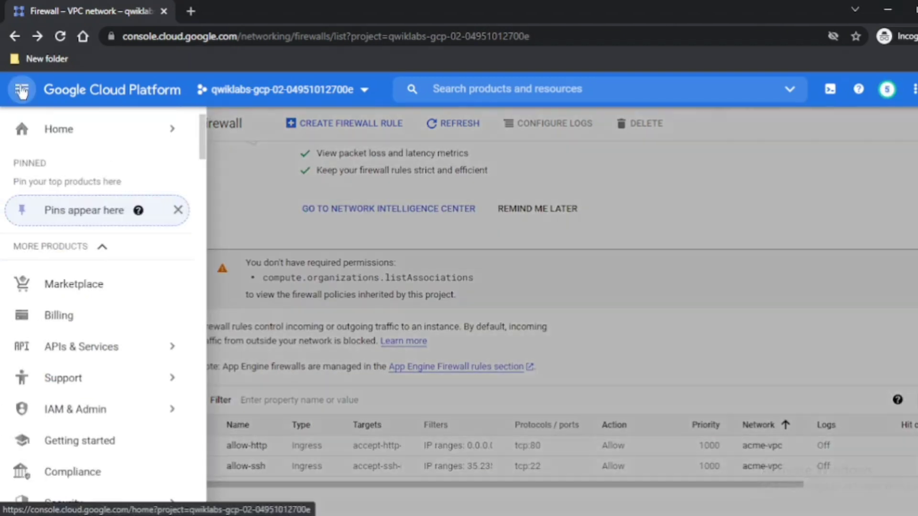
scroll(172, 326, down, 6)
mouse_move(157, 316)
click(257, 126)
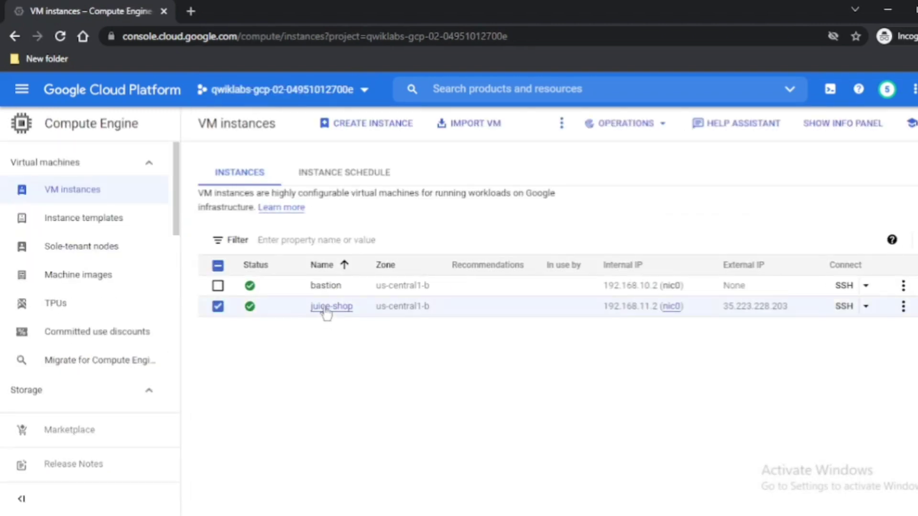
click(330, 307)
click(350, 125)
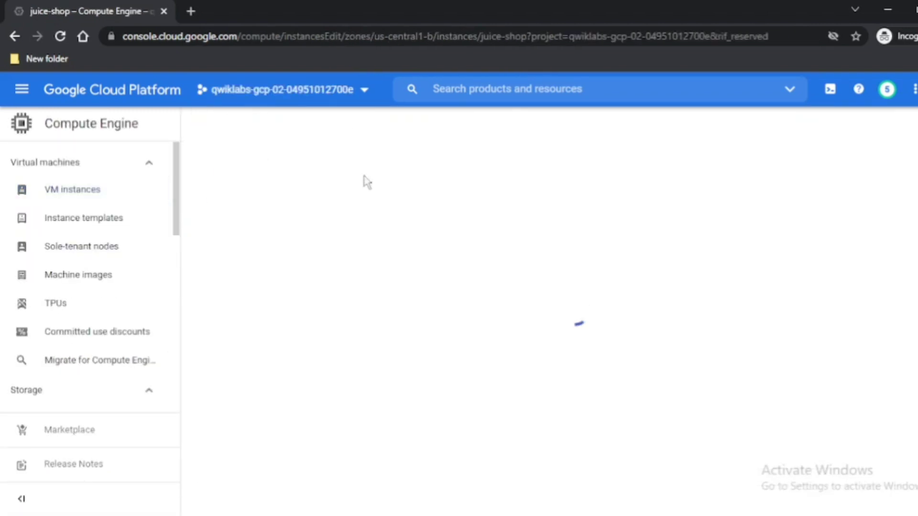
Save juice-shop with the network tag accept-http-ingress-ql-334 and return to the list of VM instances.
scroll(391, 306, down, 6)
click(275, 396)
key(ctrl+v)
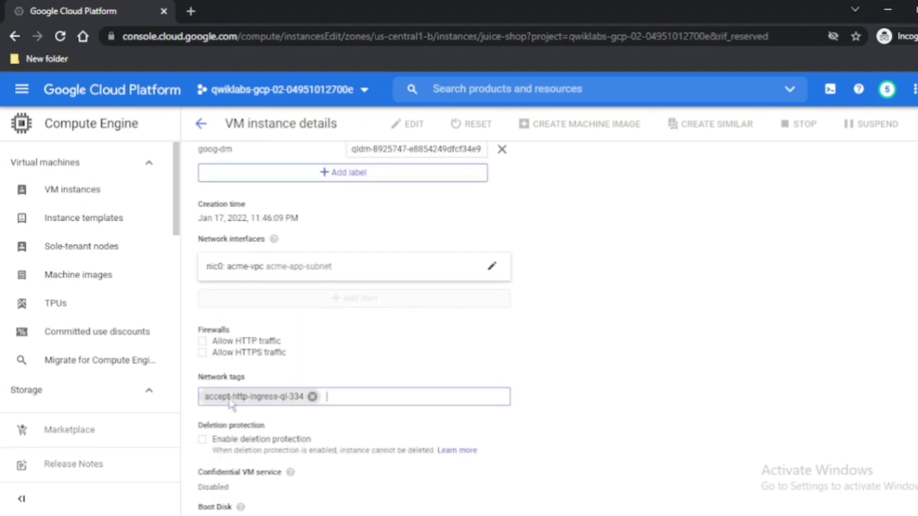
scroll(275, 396, down, 5)
click(211, 494)
click(211, 473)
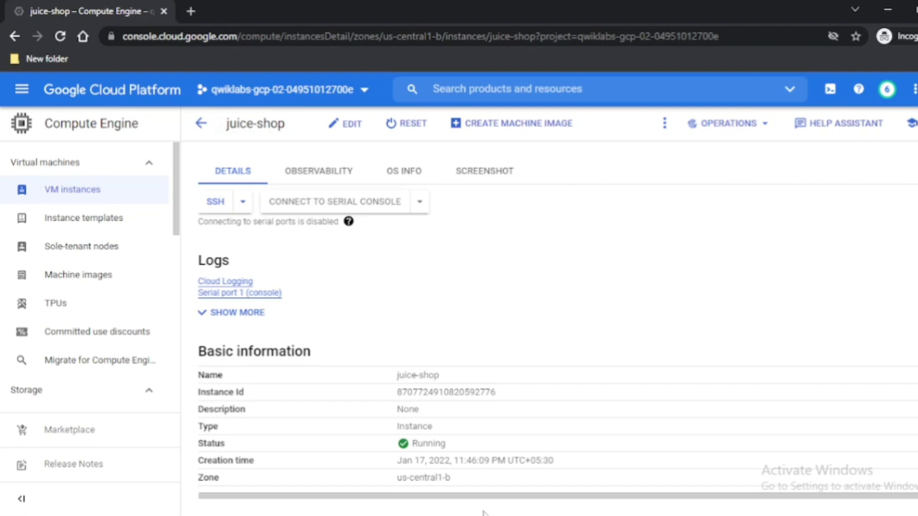
key(alt+Left)
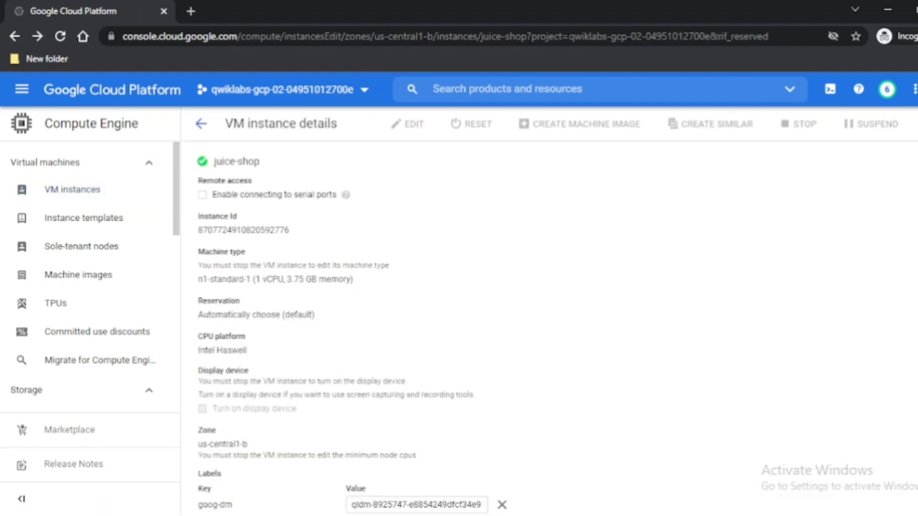
click(201, 123)
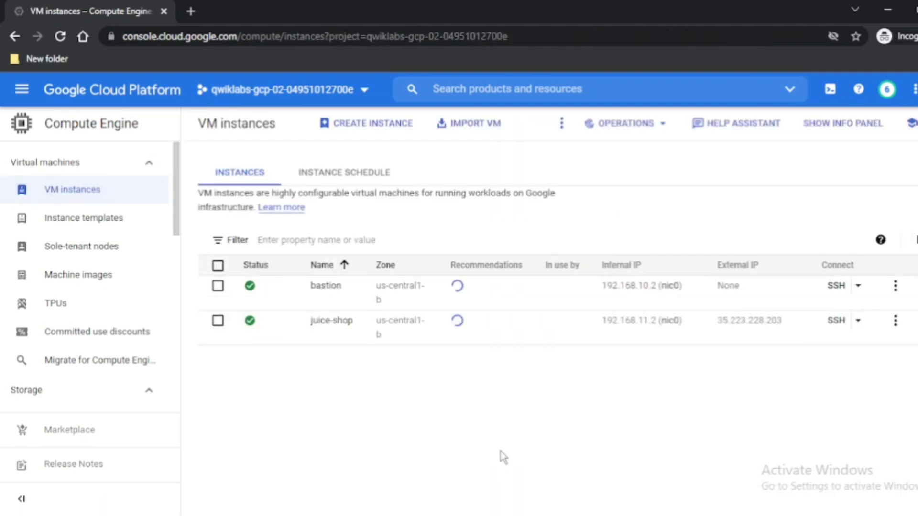
Read the fifth lab task about allowing SSH to juice-shop from acme-mgmt-subnet.
key(alt+Tab)
scroll(394, 275, down, 8)
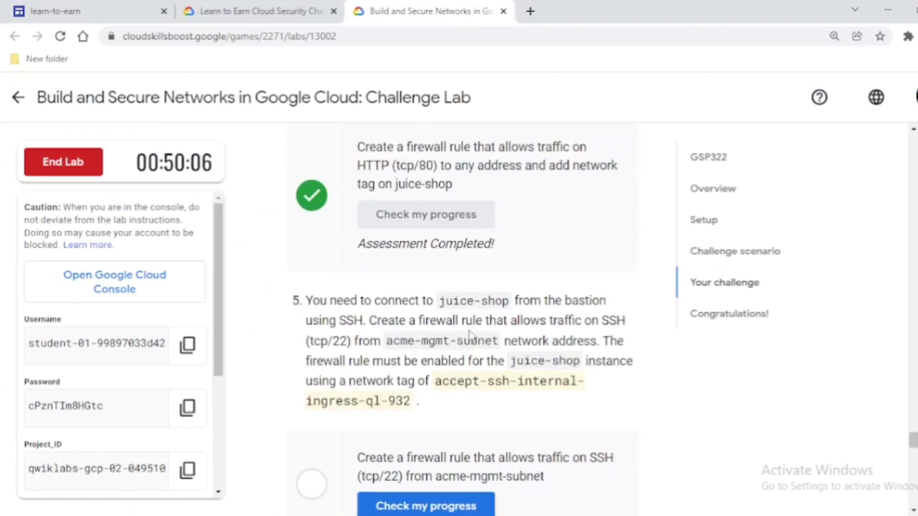
drag(387, 270, 500, 270)
click(501, 275)
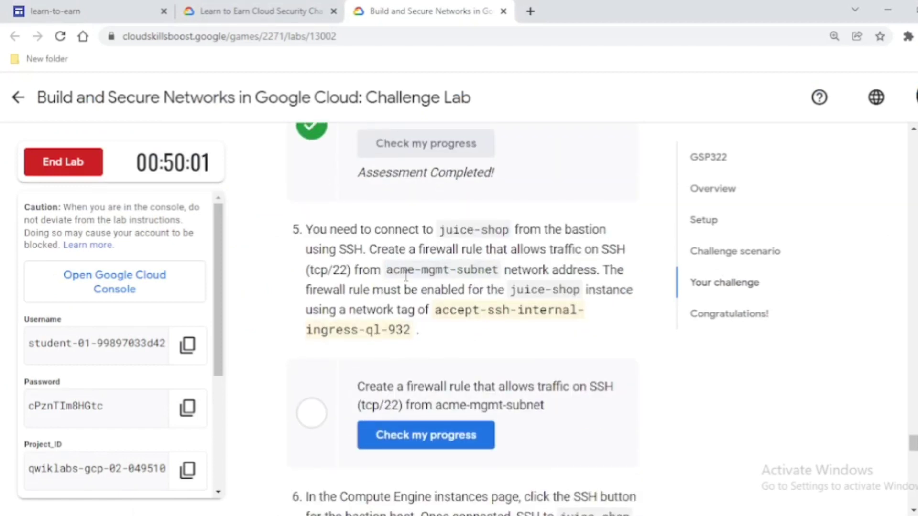
drag(388, 271, 499, 269)
click(402, 263)
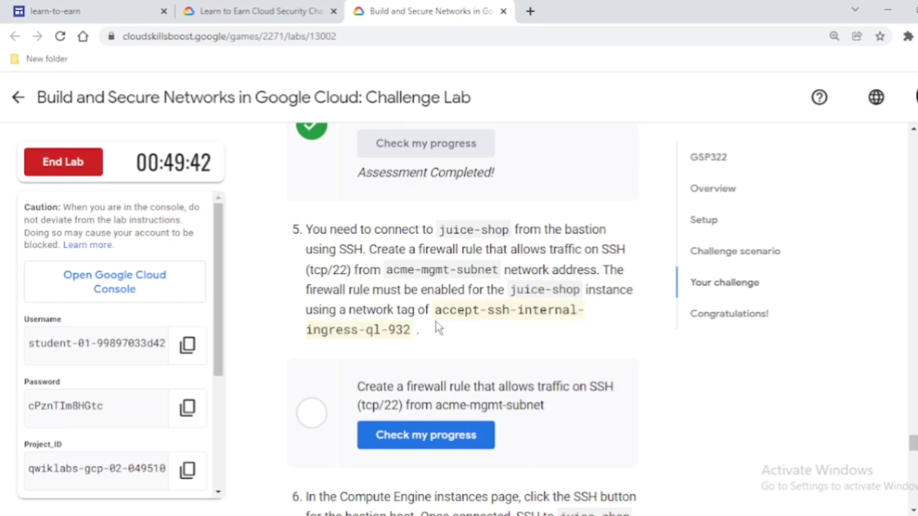
Copy the tag accept-ssh-internal-ingress-ql-932 from the lab page and open juice-shop for editing in the console.
drag(434, 310, 411, 330)
key(ctrl+c)
key(alt+Tab)
click(335, 332)
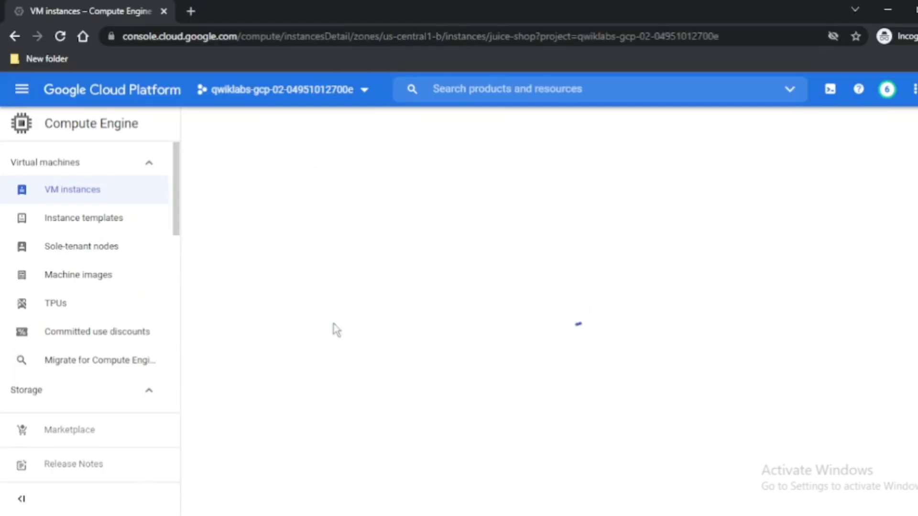
scroll(334, 328, down, 5)
click(348, 66)
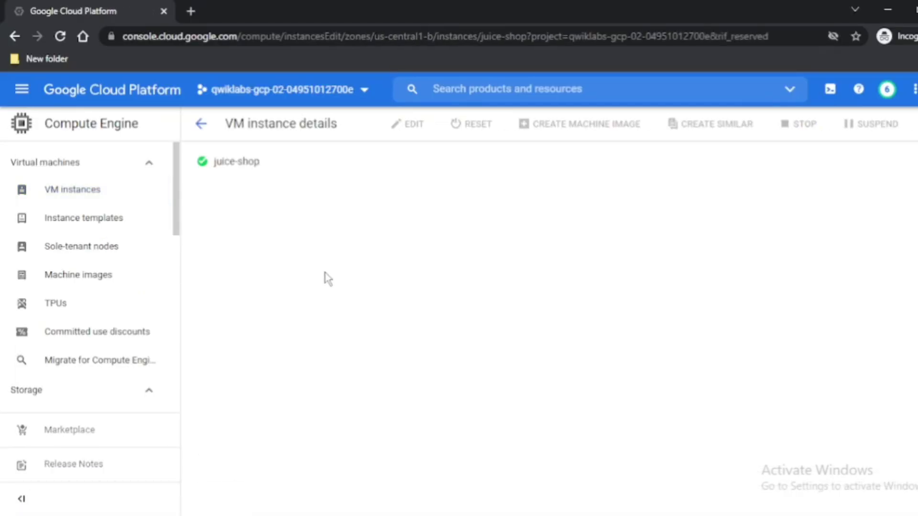
Add the network tag accept-ssh-internal-ingress-ql-932 to juice-shop and save the instance.
scroll(334, 293, down, 7)
click(339, 328)
key(ctrl+v)
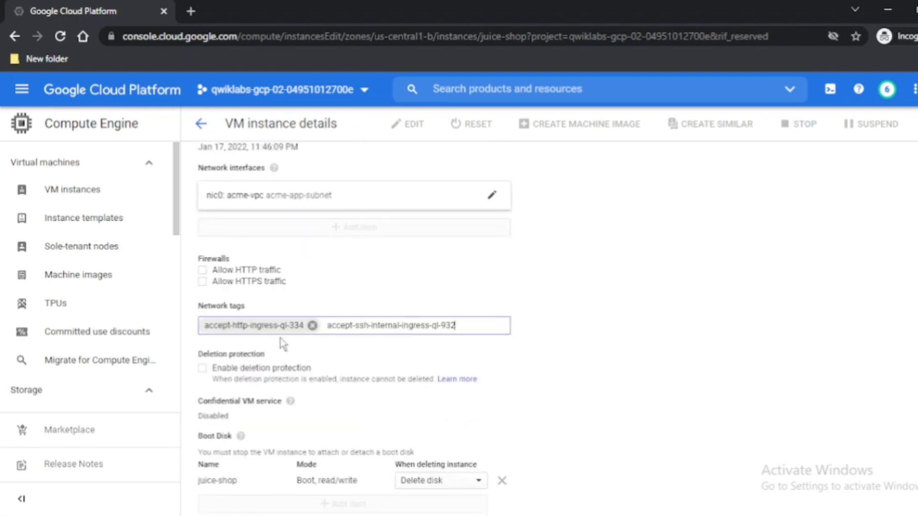
key(Return)
scroll(335, 335, down, 10)
click(212, 494)
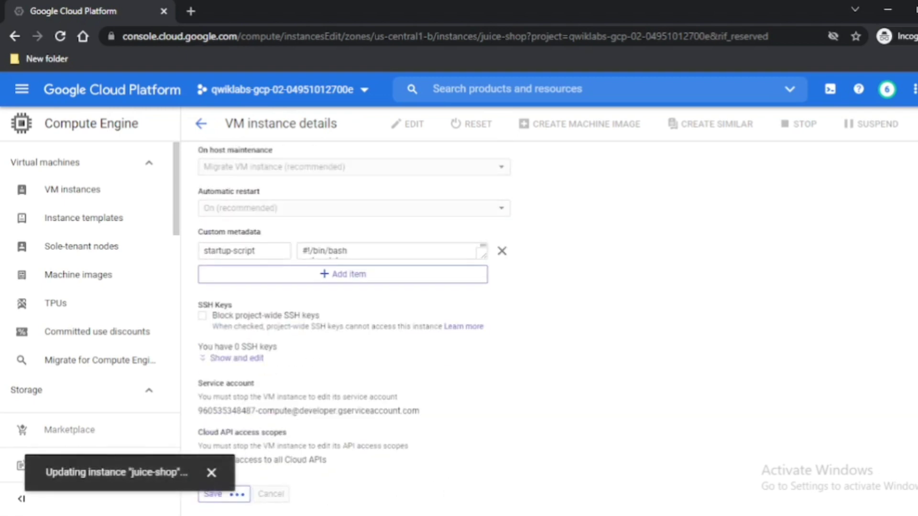
click(210, 474)
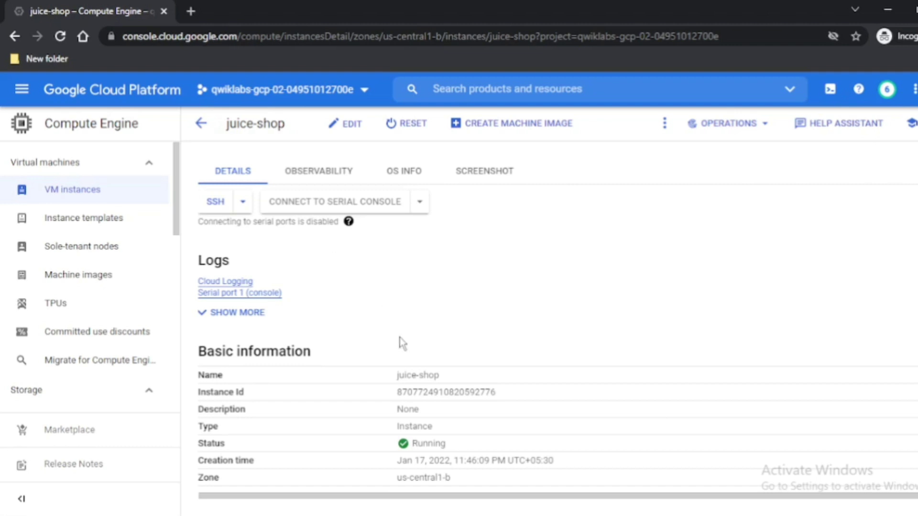
Go to the VPC networks page and copy acme-mgmt-subnet's IP address range, 192.168.10.0/24.
click(201, 124)
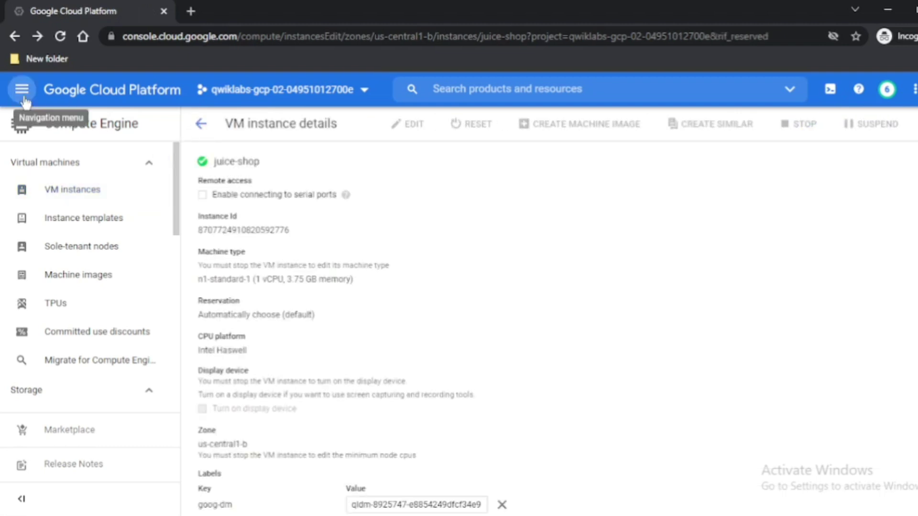
click(22, 90)
scroll(119, 315, down, 15)
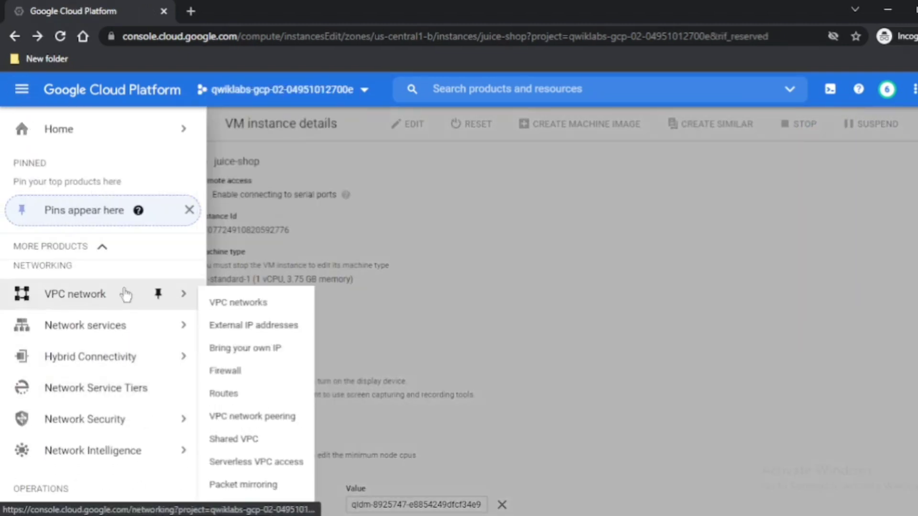
click(125, 295)
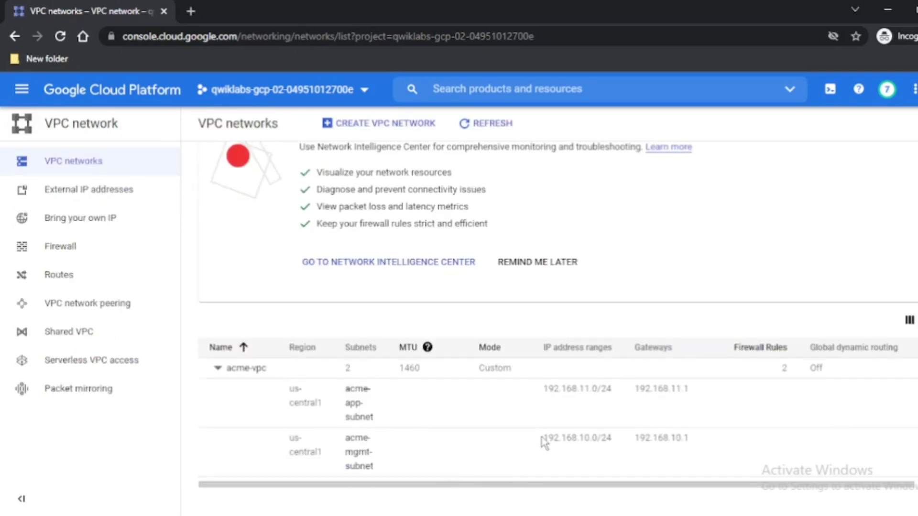
drag(544, 443, 612, 438)
key(ctrl+c)
Start a firewall rule named mgmt-subnet on the acme-vpc network.
click(98, 249)
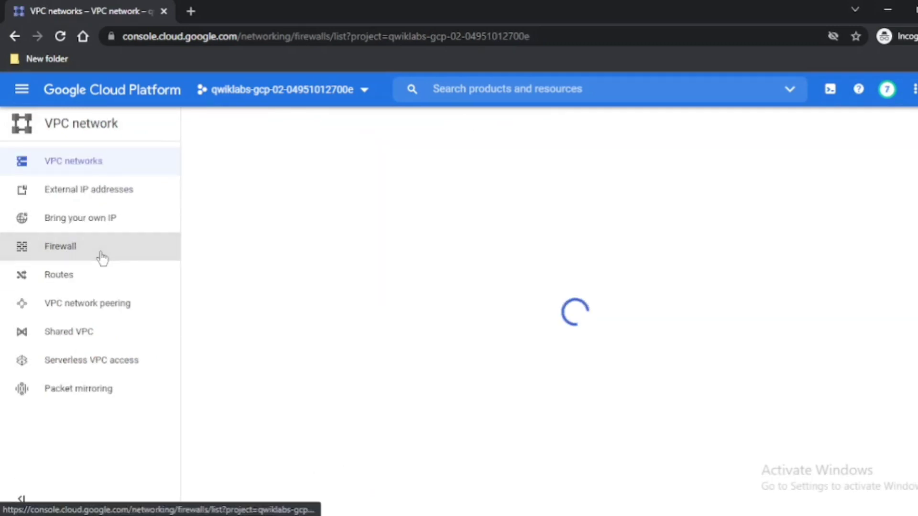
click(375, 124)
click(288, 215)
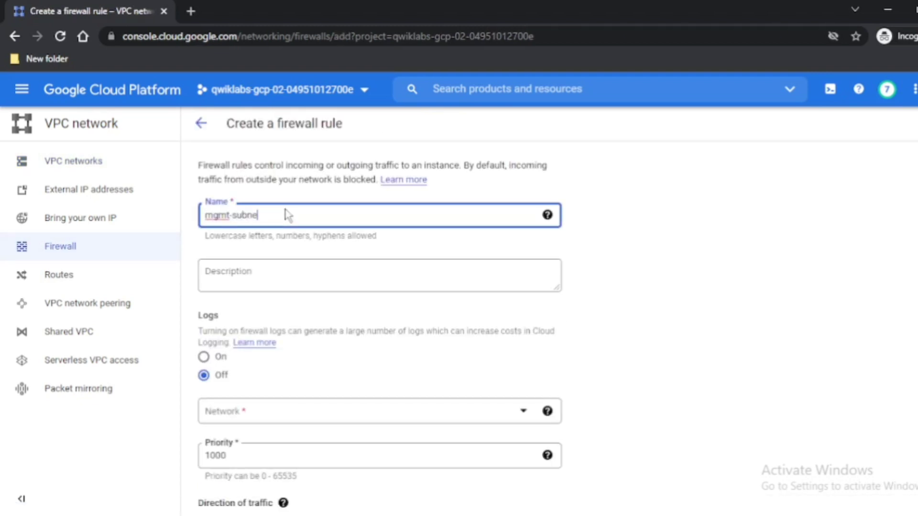
text(mgmt-subnet)
scroll(328, 306, down, 3)
click(322, 272)
click(302, 308)
Set the rule's source IPv4 range to 192.168.10.0/24 and its target tag to accept-ssh-internal-ingress-ql-932, copied from the lab page.
scroll(293, 322, down, 4)
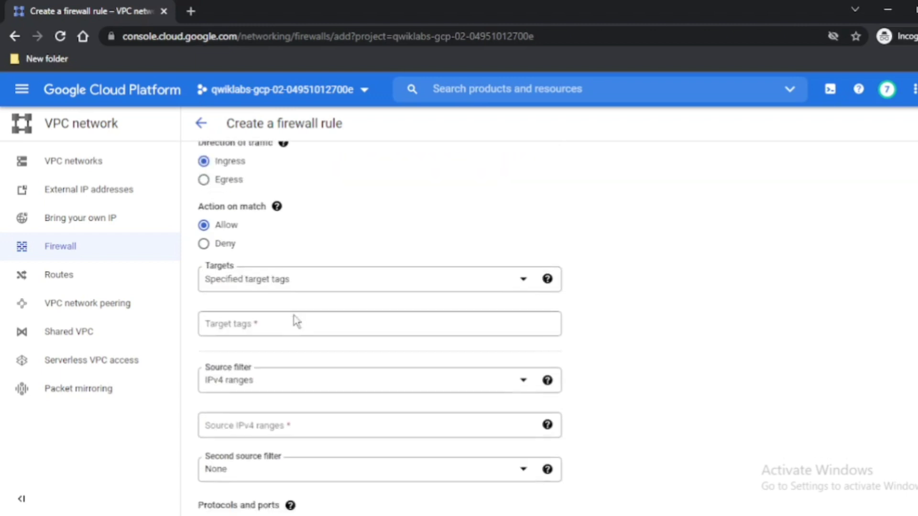
scroll(287, 335, down, 1)
click(279, 358)
key(ctrl+v)
key(alt+Tab)
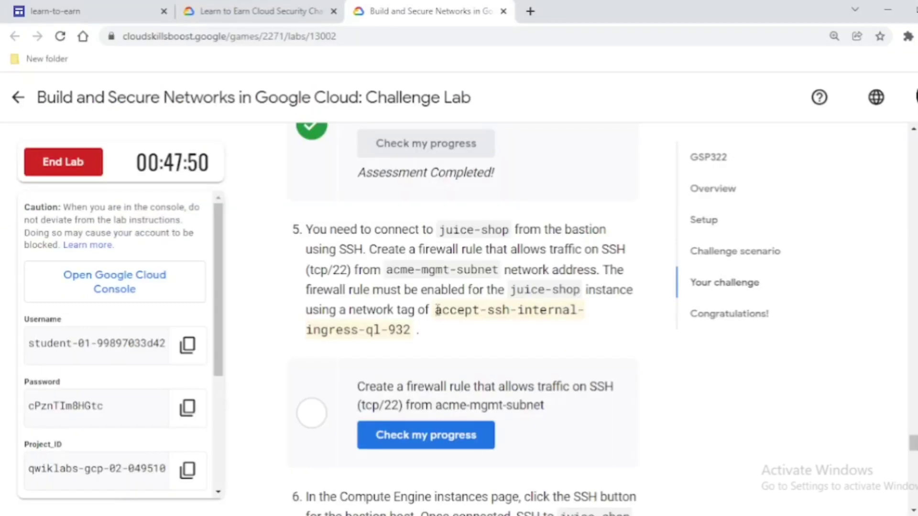
drag(436, 309, 414, 330)
key(ctrl+c)
key(alt+Tab)
click(277, 267)
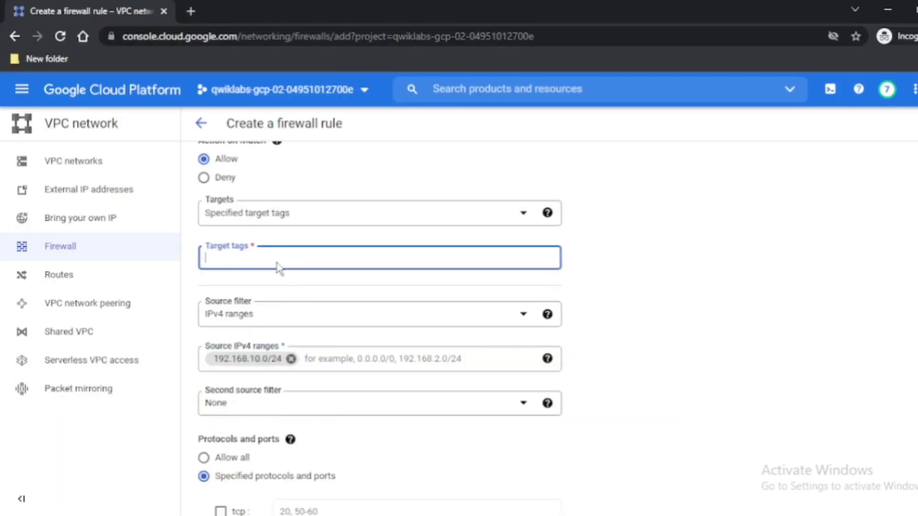
key(ctrl+v)
Allow TCP port 22 in the mgmt-subnet firewall rule and create the rule.
scroll(277, 267, down, 4)
click(221, 298)
click(328, 303)
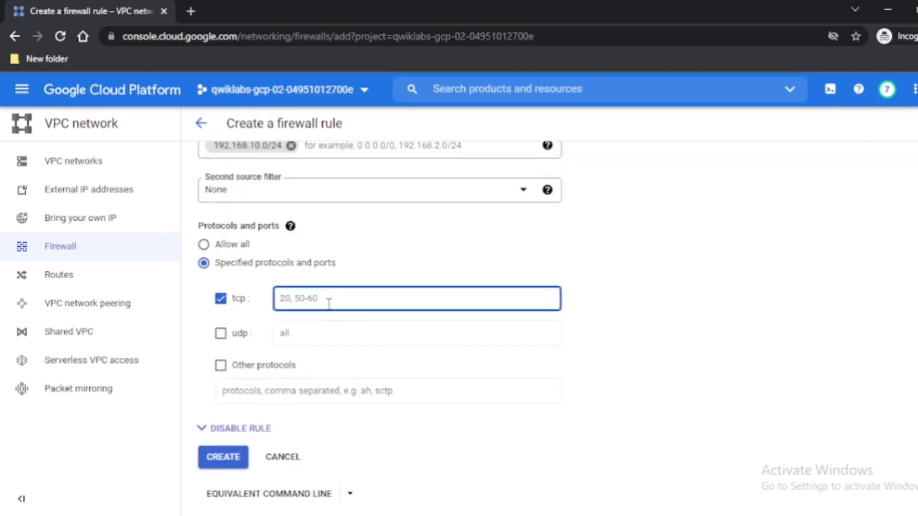
text(22)
click(222, 457)
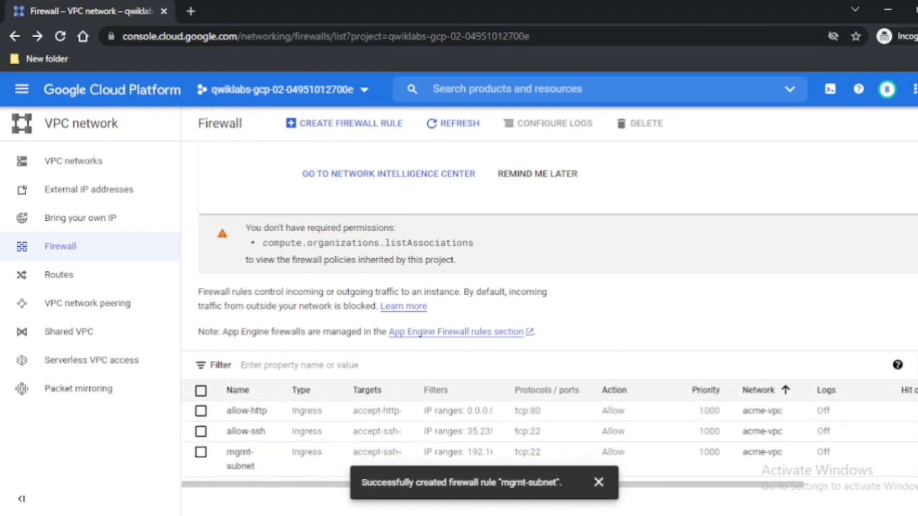
On the lab page, check the progress of the task allowing SSH traffic from acme-mgmt-subnet and read task 6.
click(272, 488)
scroll(440, 330, down, 4)
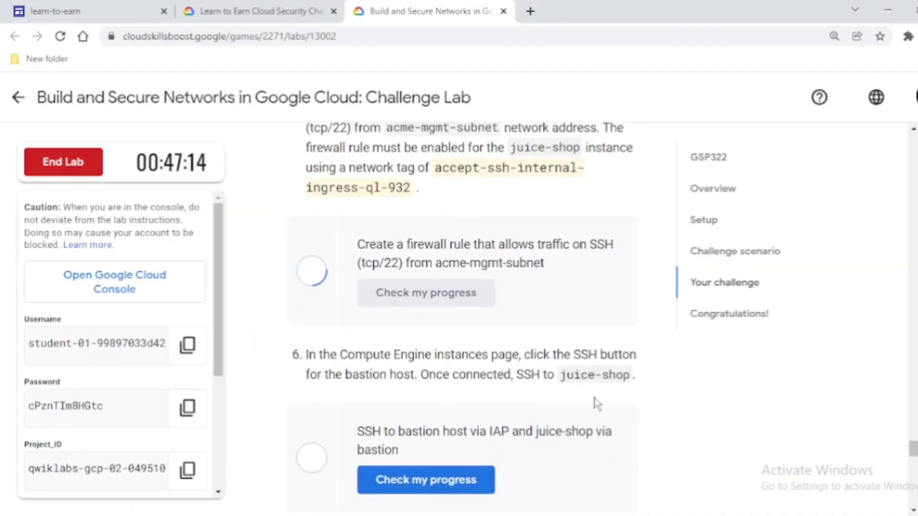
scroll(441, 327, down, 3)
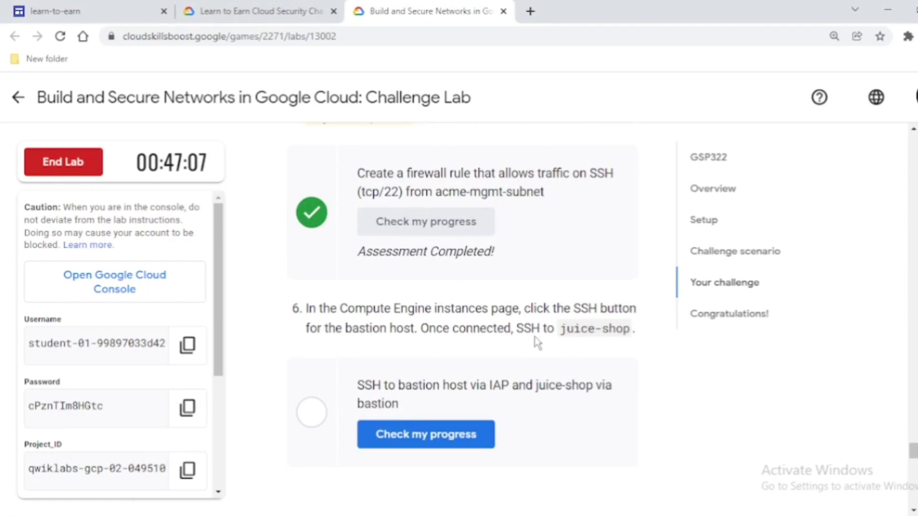
Go to the Compute Engine VM instances page in the cloud console and copy juice-shop's internal IP address.
click(371, 489)
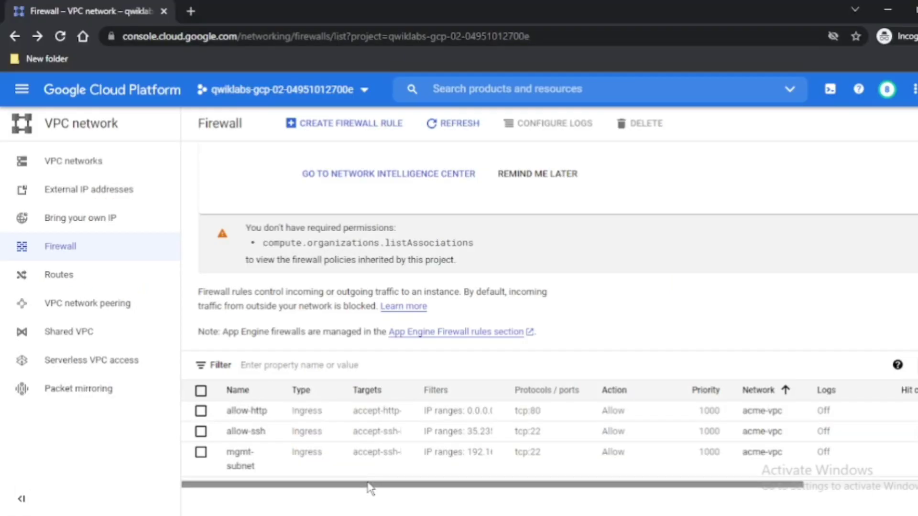
click(22, 89)
scroll(116, 332, down, 5)
scroll(144, 330, up, 1)
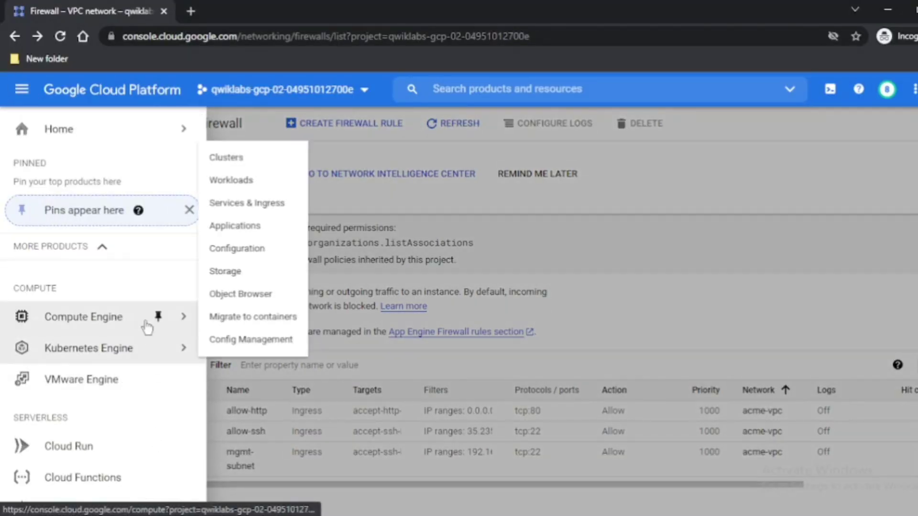
click(264, 119)
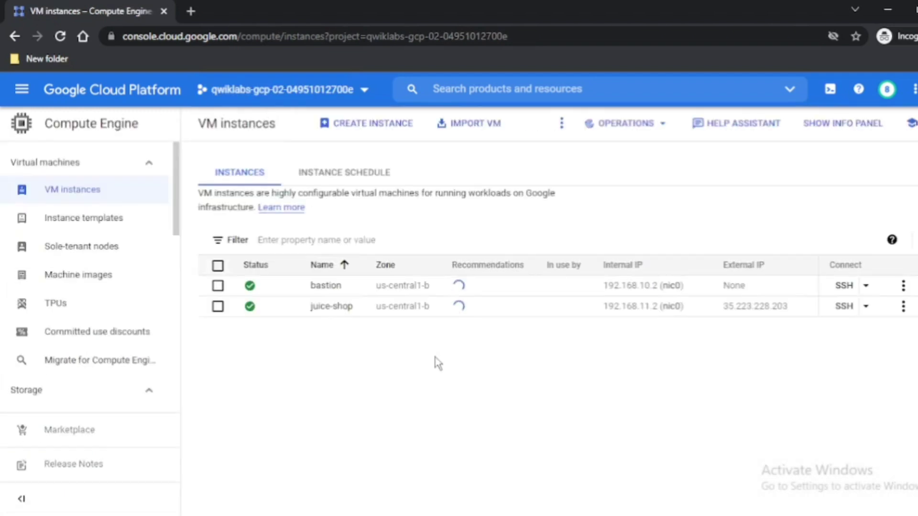
click(692, 306)
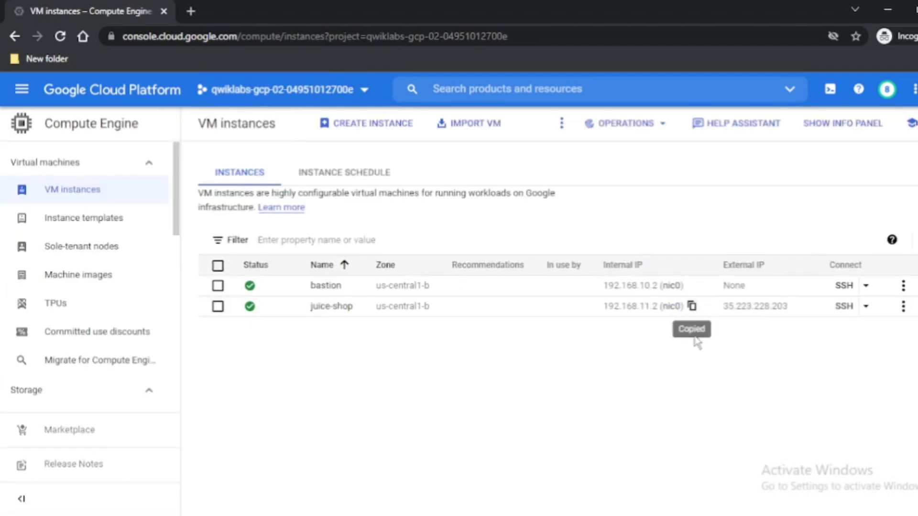
Open an SSH session to bastion and connect from it to juice-shop with ssh 192.168.11.2, accepting the host key.
click(843, 285)
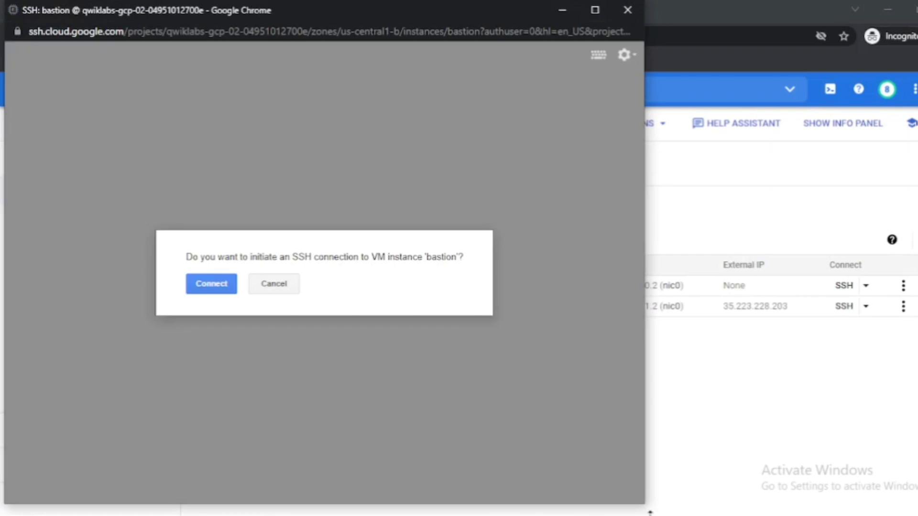
click(208, 289)
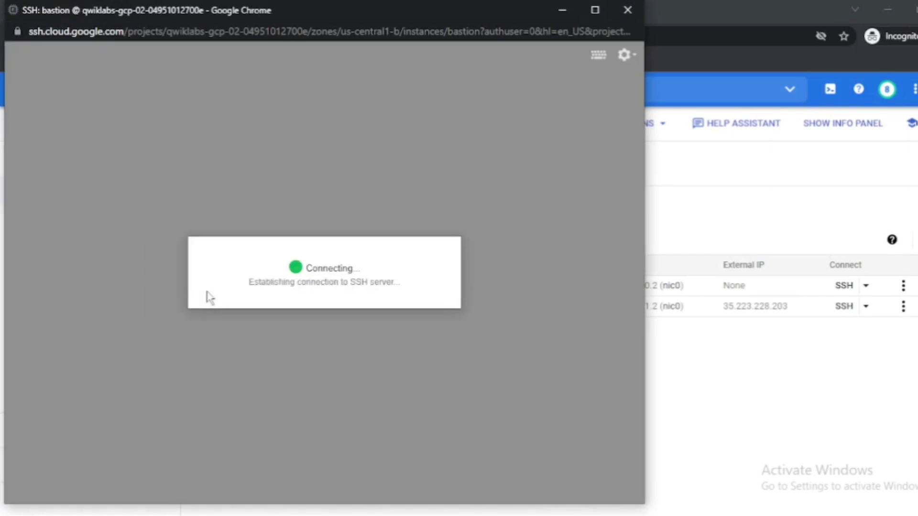
text(s)
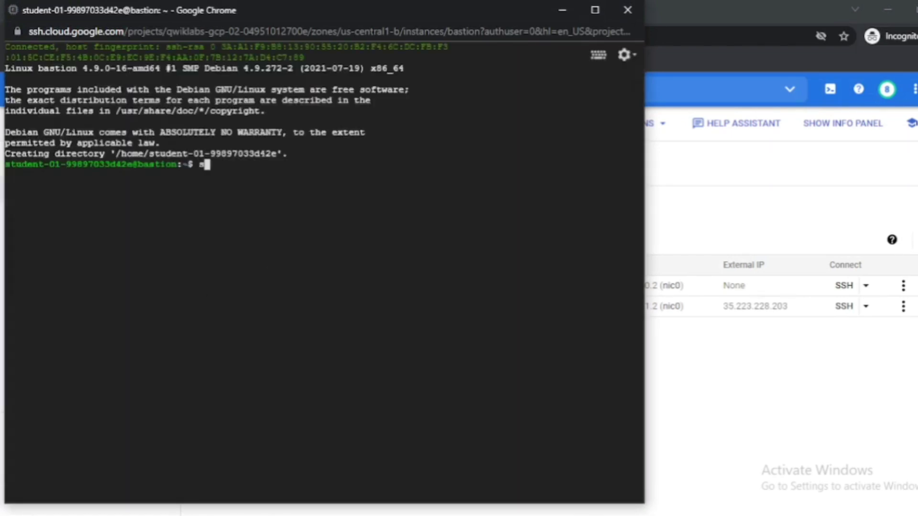
text(sh 192.168.11.2)
key(Return)
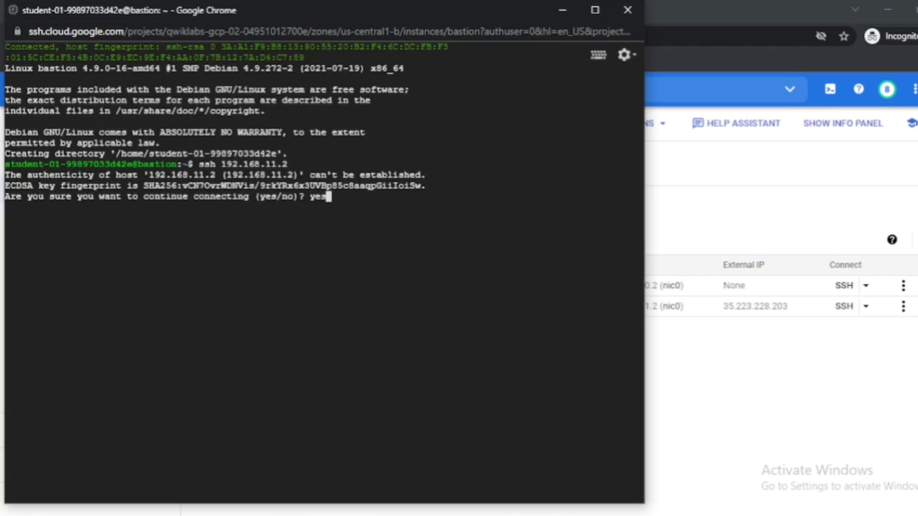
text(yes)
key(Return)
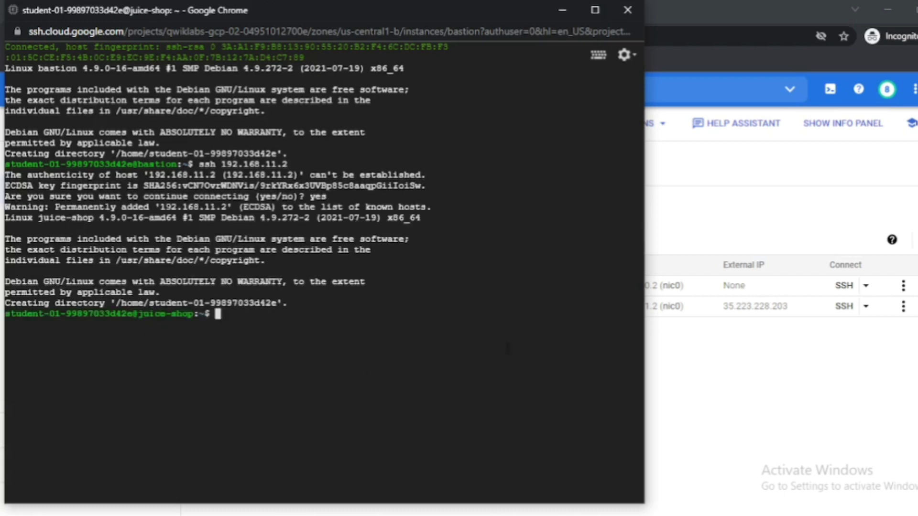
Minimize the SSH session and check the progress of the bastion and juice-shop SSH task on the lab page.
click(562, 10)
click(164, 432)
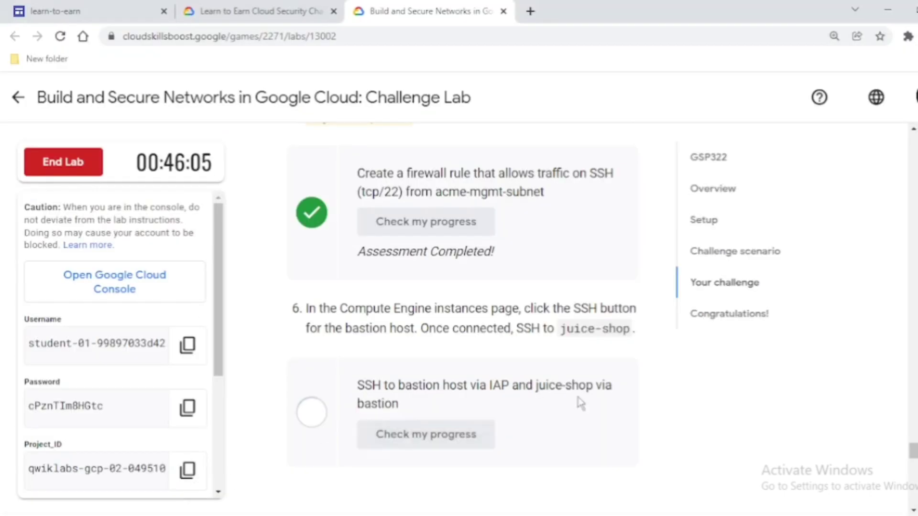
scroll(581, 404, down, 3)
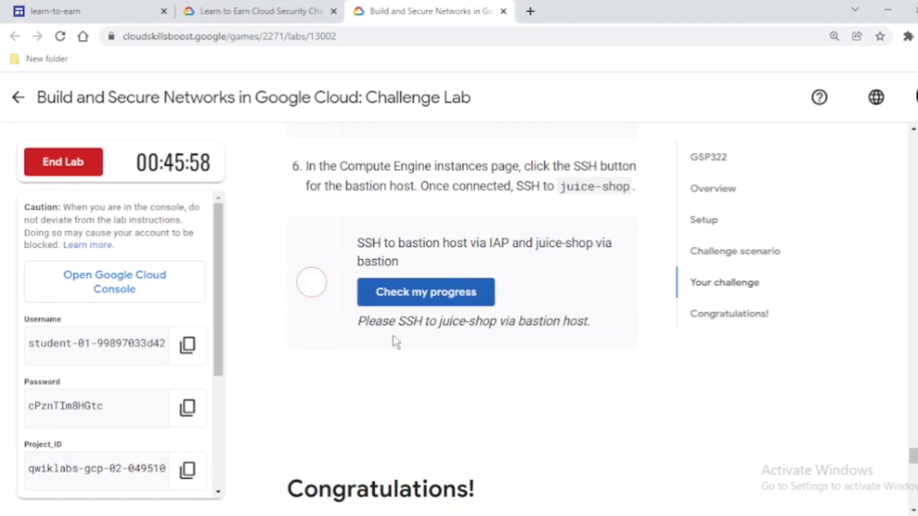
click(467, 306)
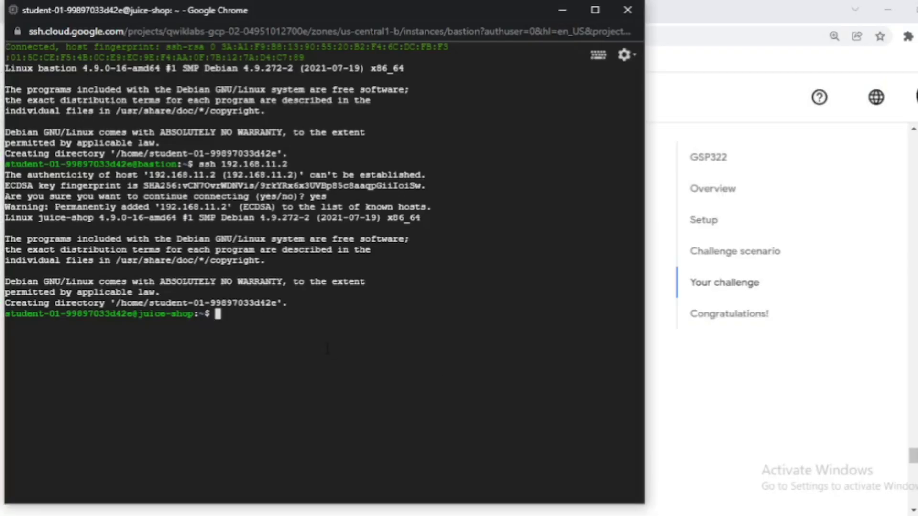
Try to run ssh 192.168.11.2 again in the open juice-shop session, answering yes to the host key prompt.
text(h 192.168.11.2)
key(Return)
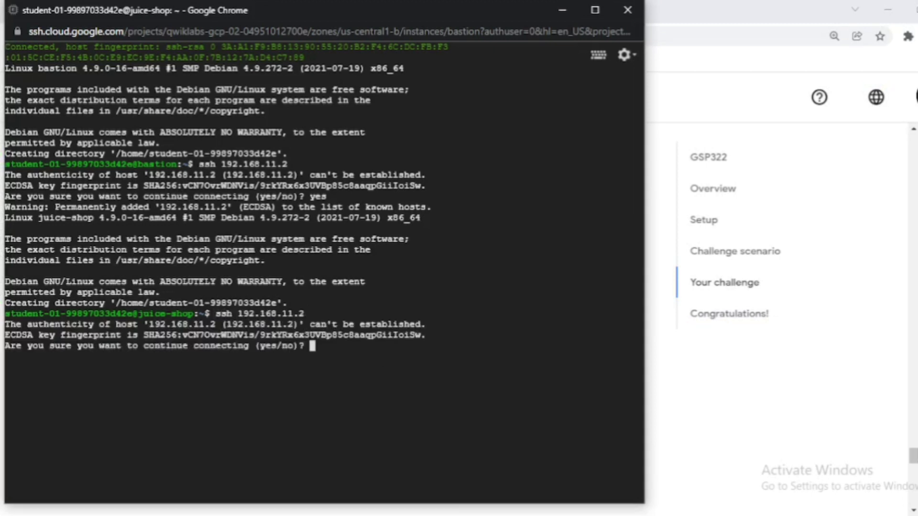
text(yes)
key(Return)
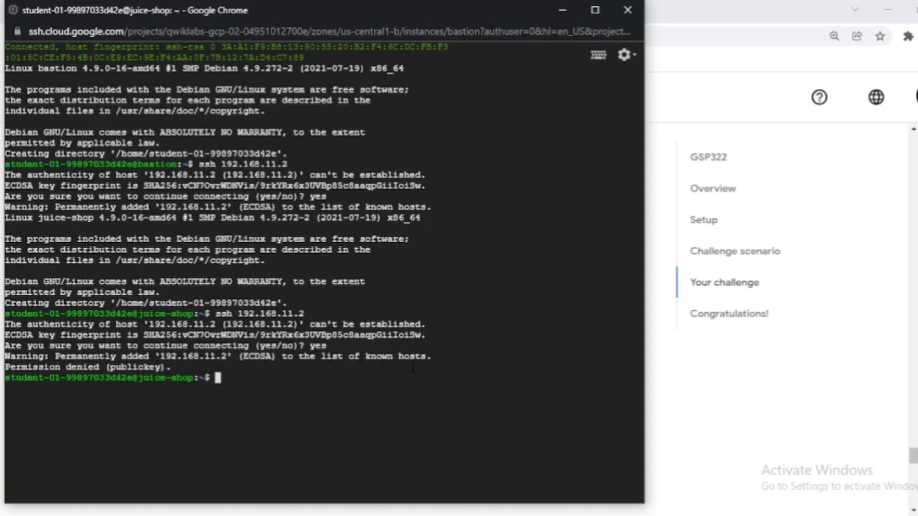
Look at the SSH session once more and recheck the progress of task 6 on the lab page.
key(alt+Tab)
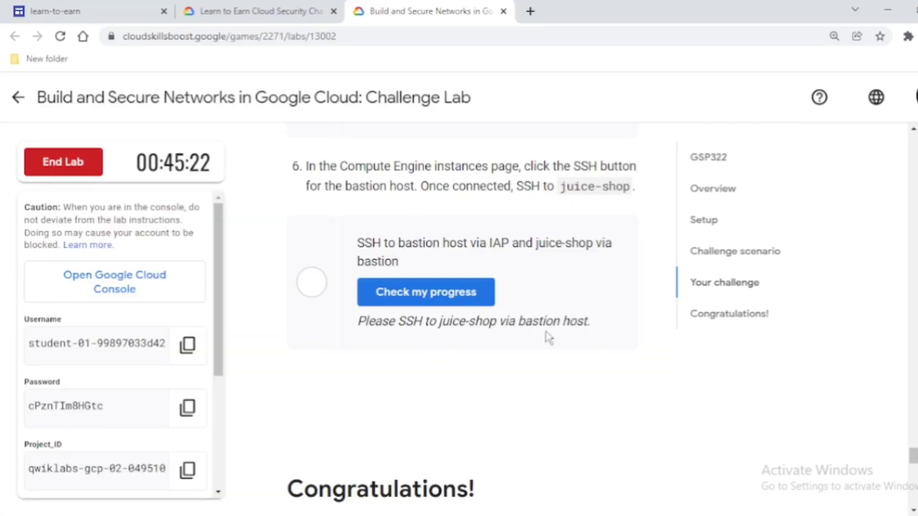
mouse_move(419, 511)
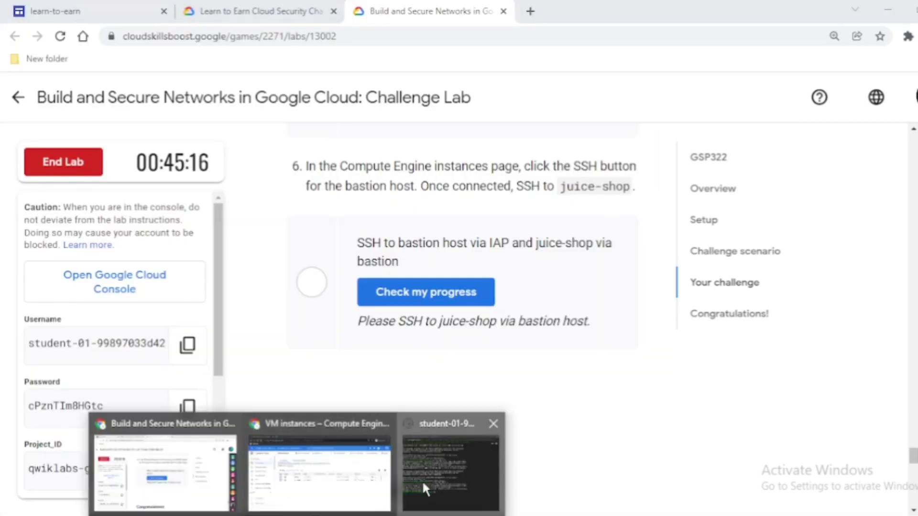
click(422, 480)
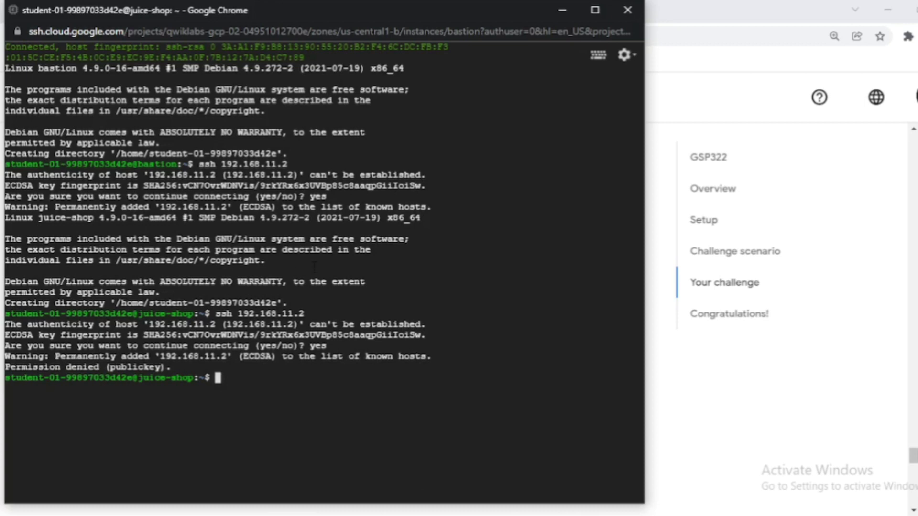
key(alt+Tab)
click(432, 297)
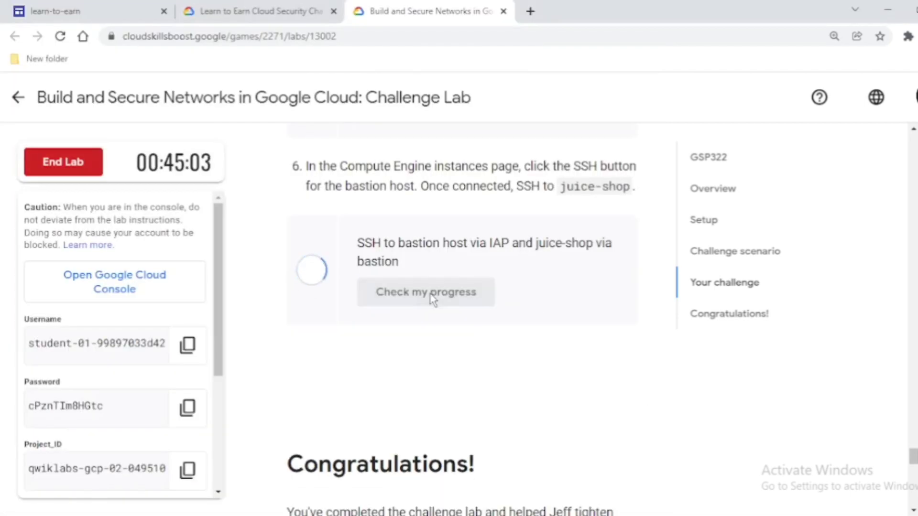
End the Build and Secure Networks in Google Cloud lab and confirm ending it.
scroll(433, 297, down, 4)
click(63, 161)
click(640, 357)
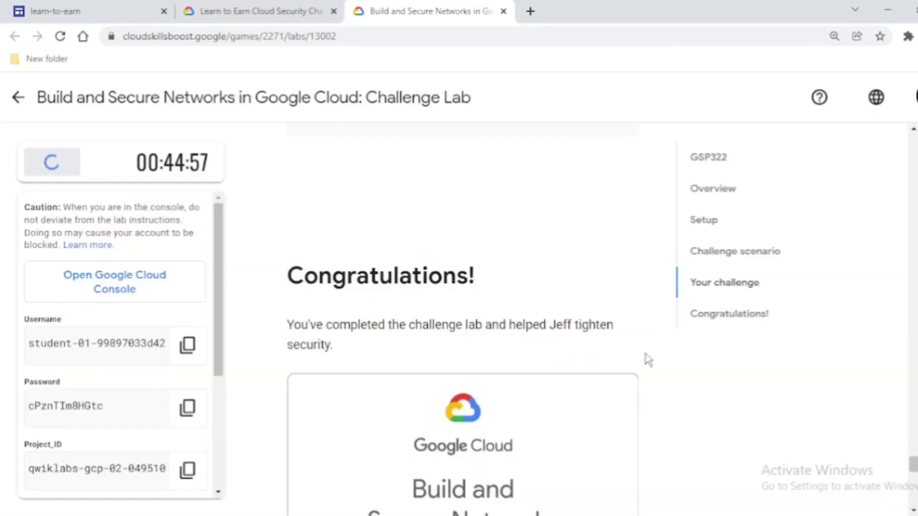